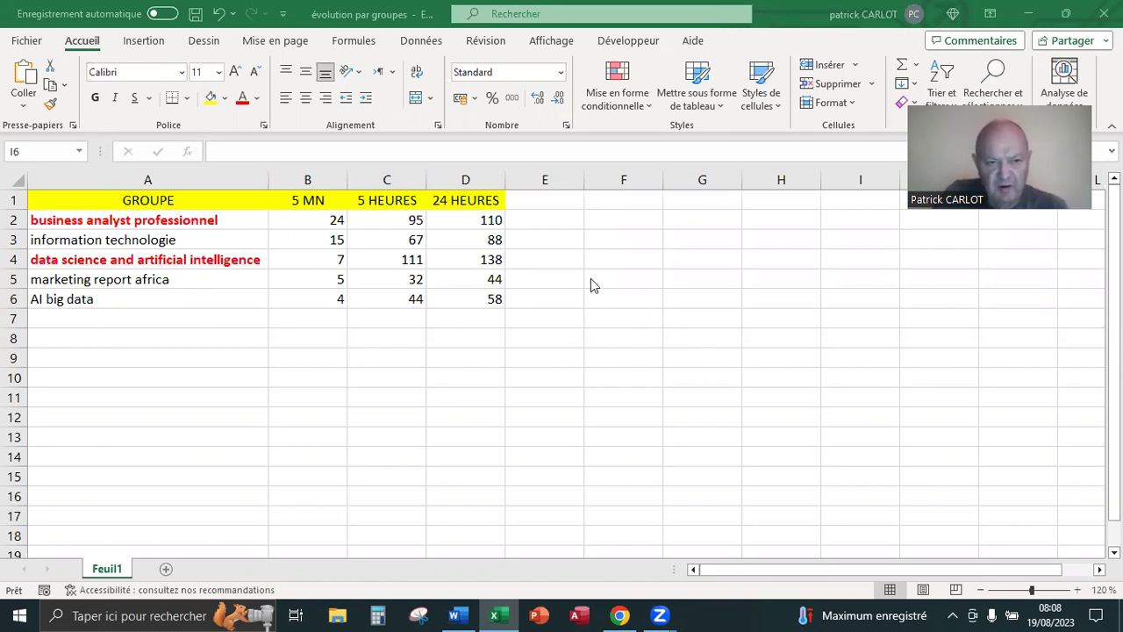
# Insert a basic 2D line chart plotting the five groups' 5 MN, 5 HEURES and 24 HEURES values.
pyautogui.click(222, 218)
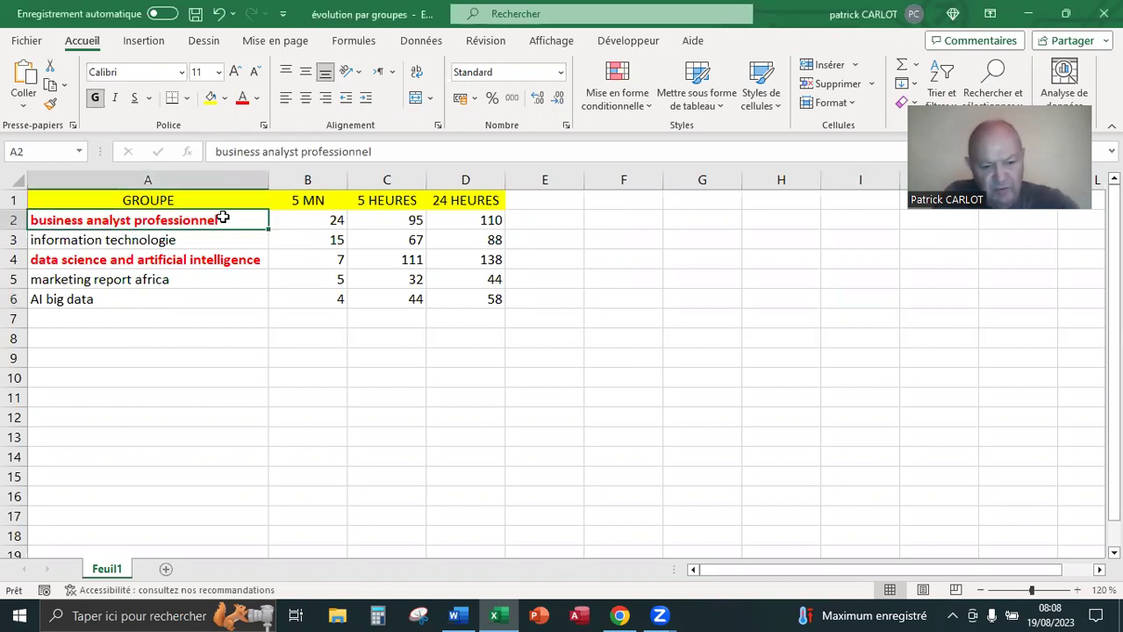
pyautogui.hotkey('ctrl', 'a')
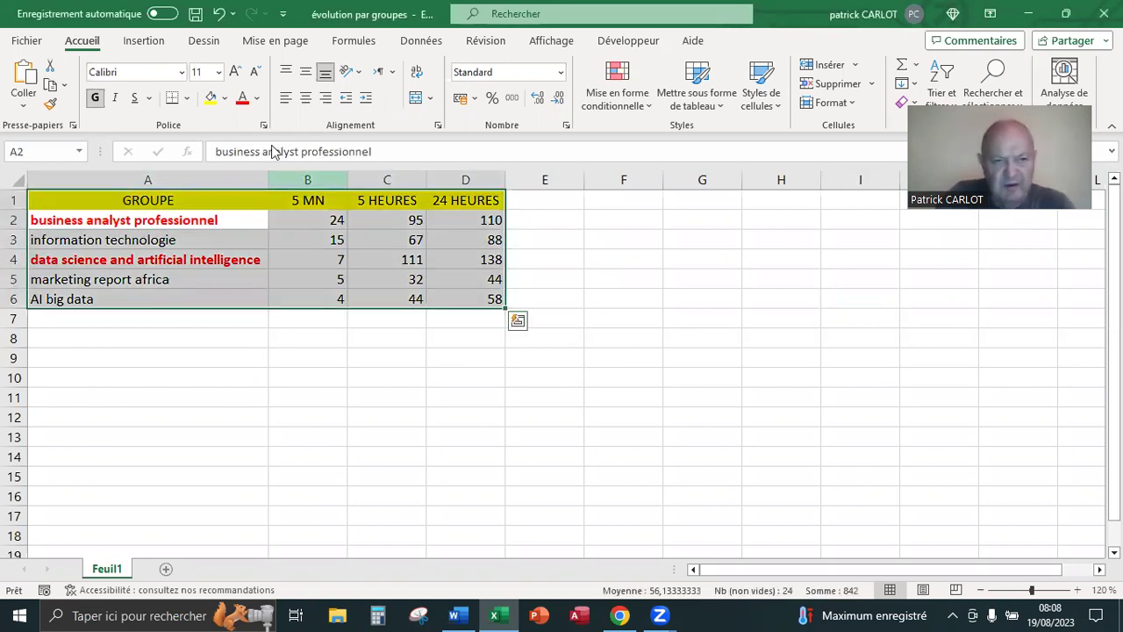
pyautogui.click(150, 42)
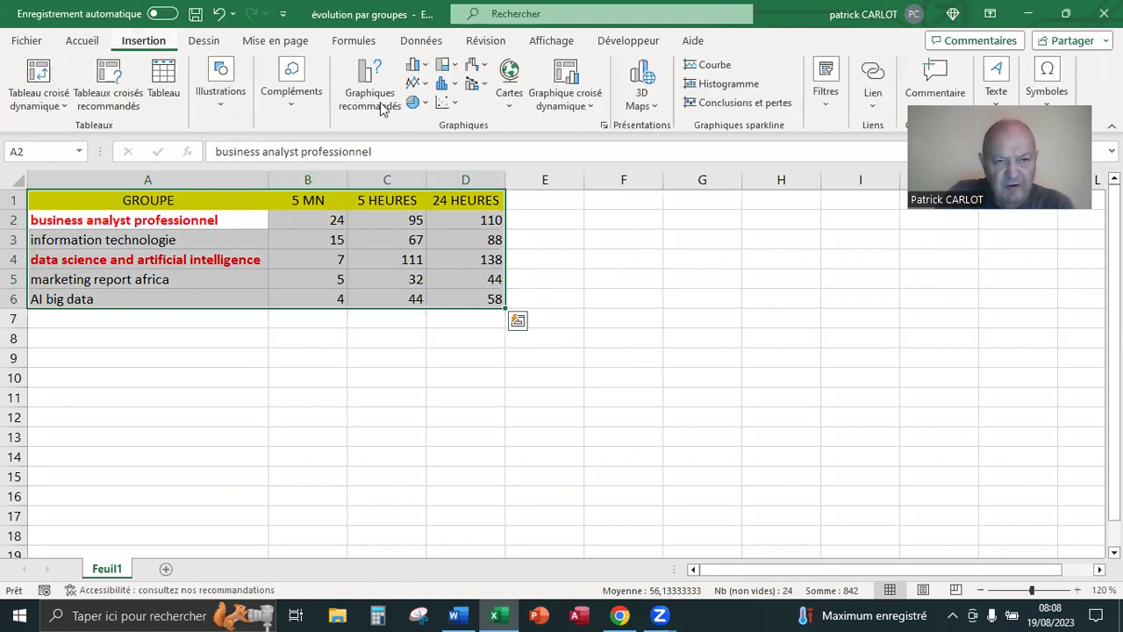
pyautogui.click(429, 85)
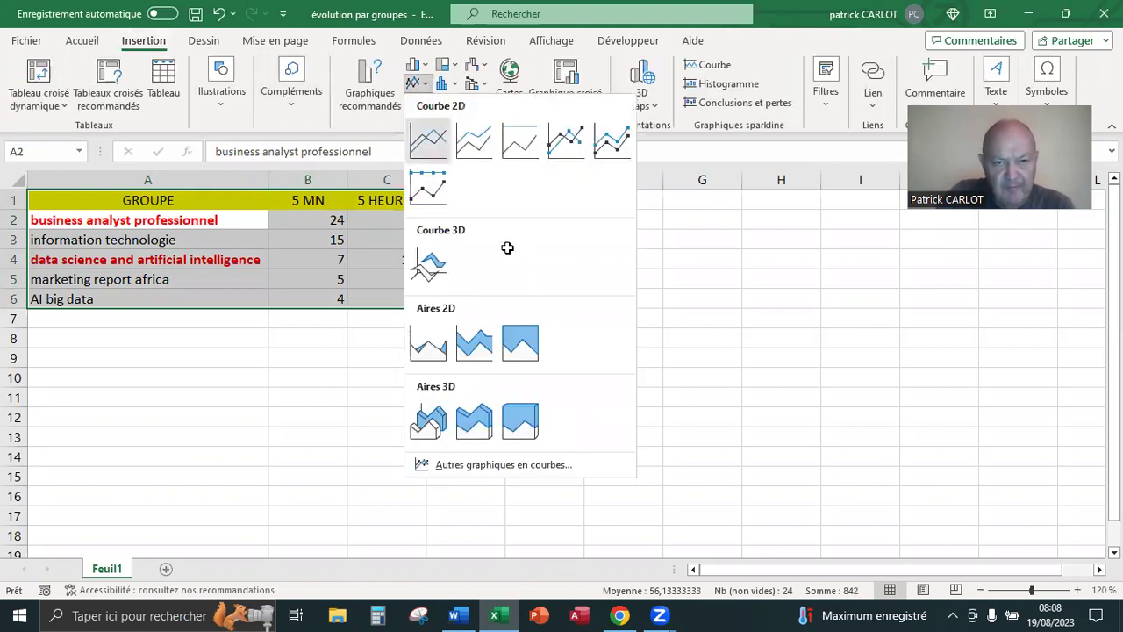
pyautogui.press('Return')
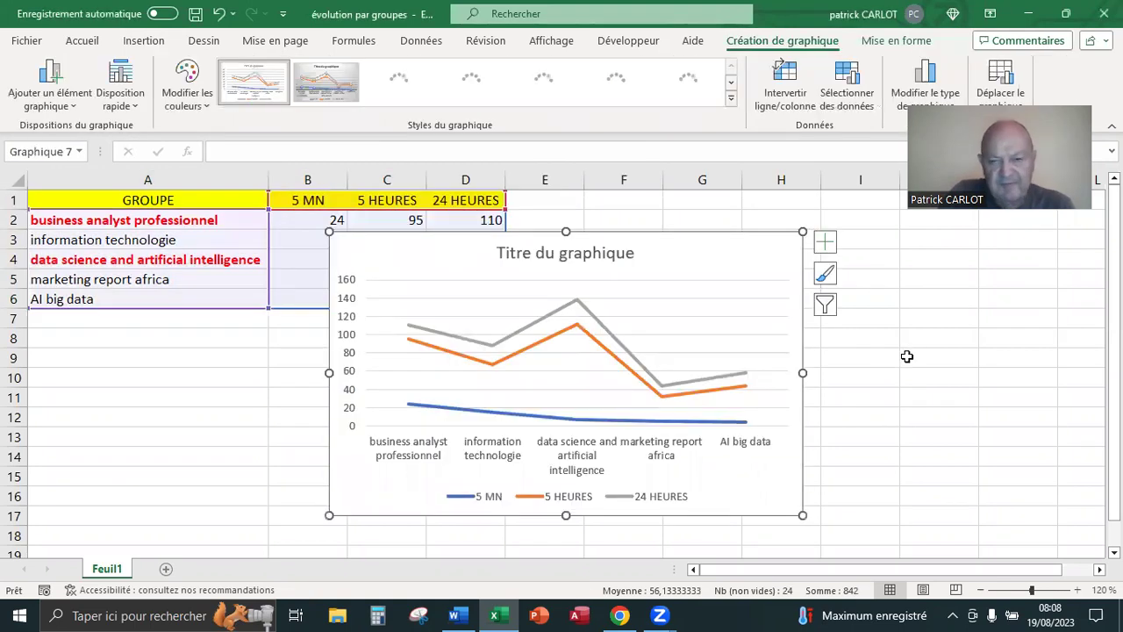
pyautogui.click(944, 335)
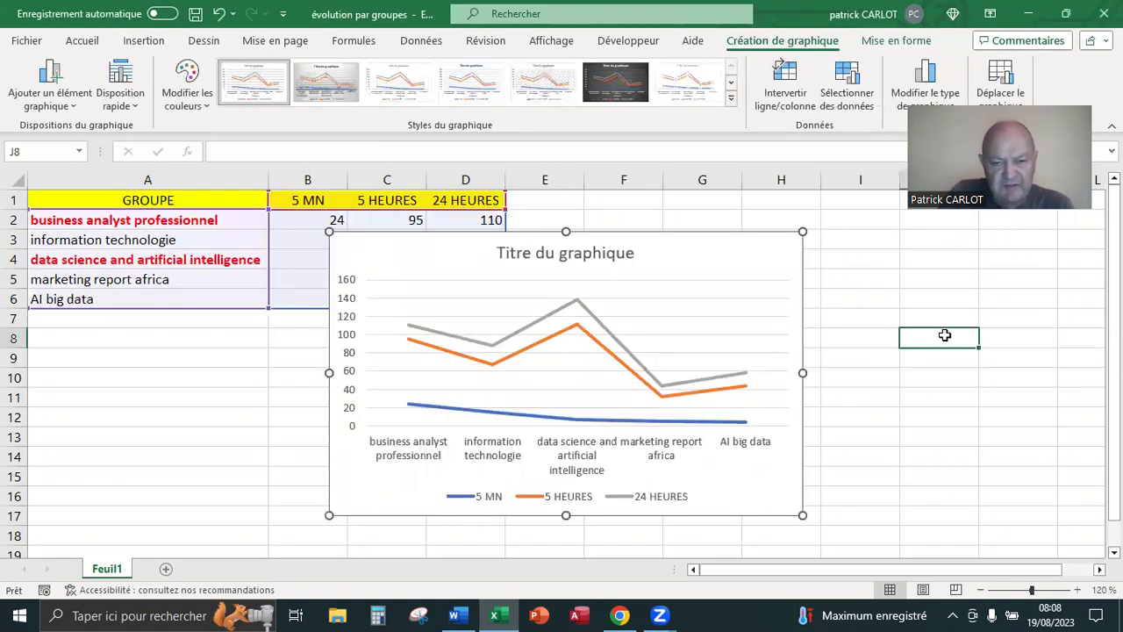
pyautogui.press('Up')
pyautogui.press('Up')
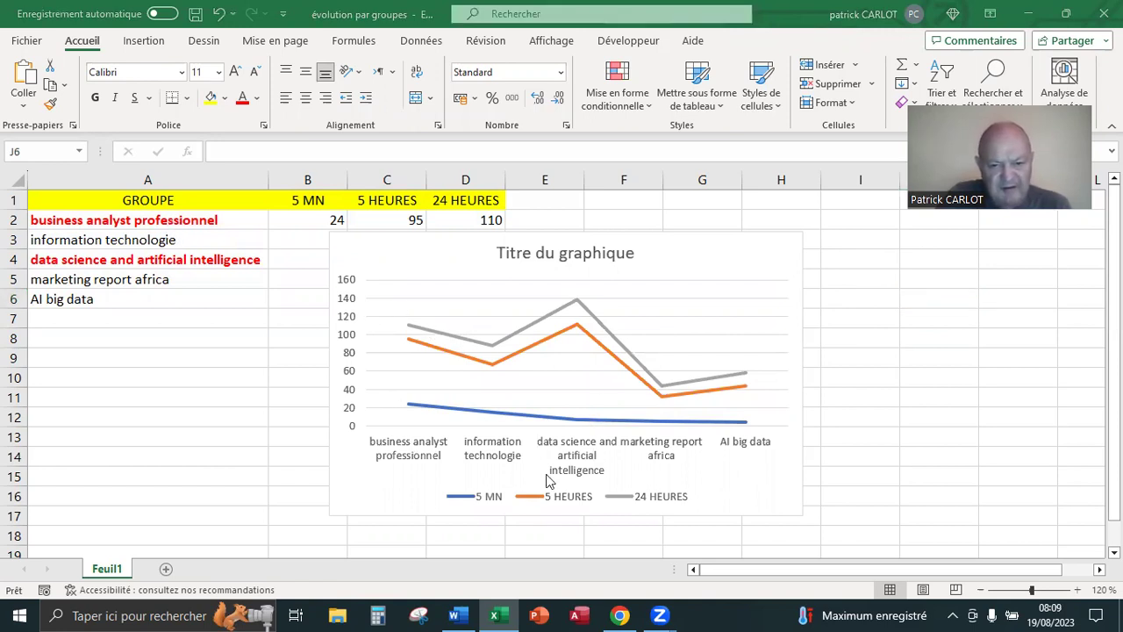
# Draw a vertical line arrow down to the axis at the 'business analyst professionnel' category.
pyautogui.click(143, 45)
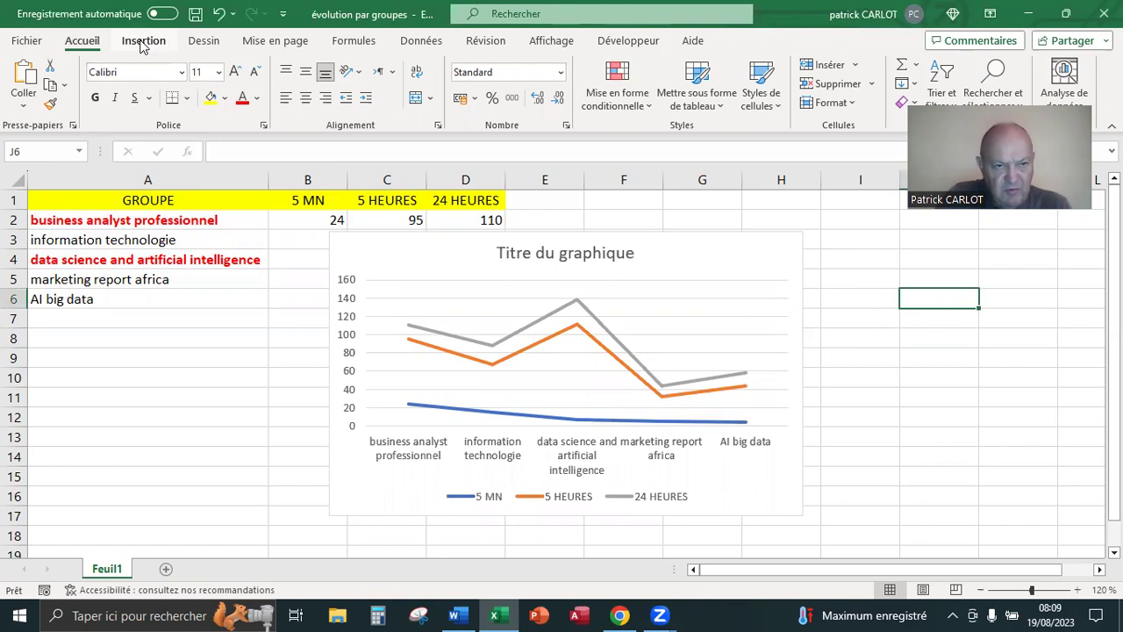
pyautogui.click(143, 44)
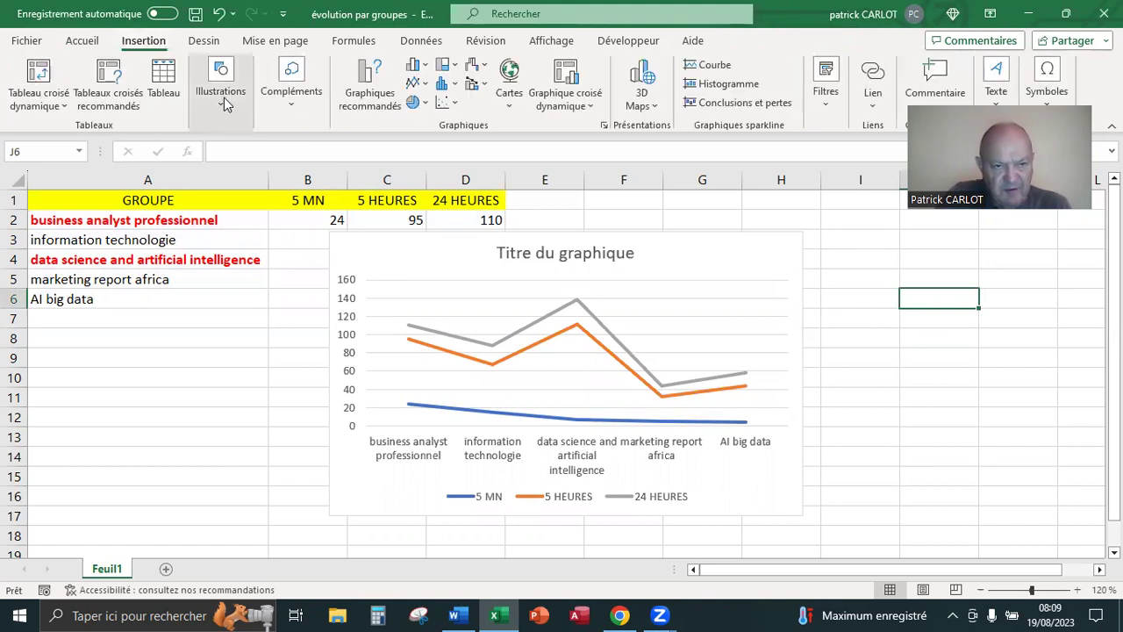
pyautogui.click(224, 98)
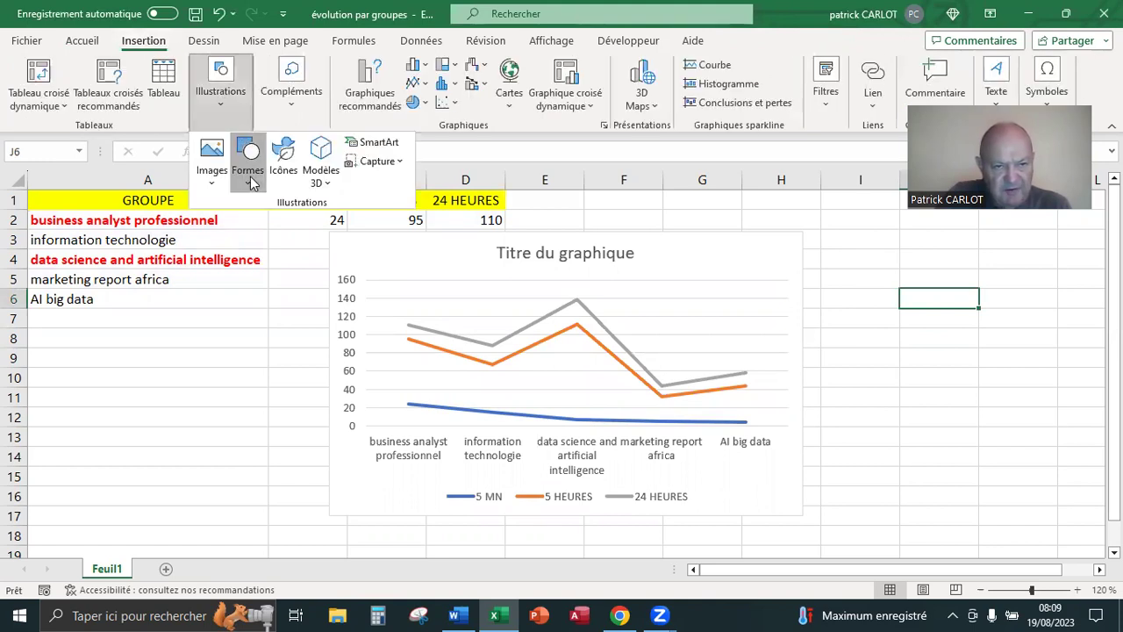
pyautogui.click(248, 175)
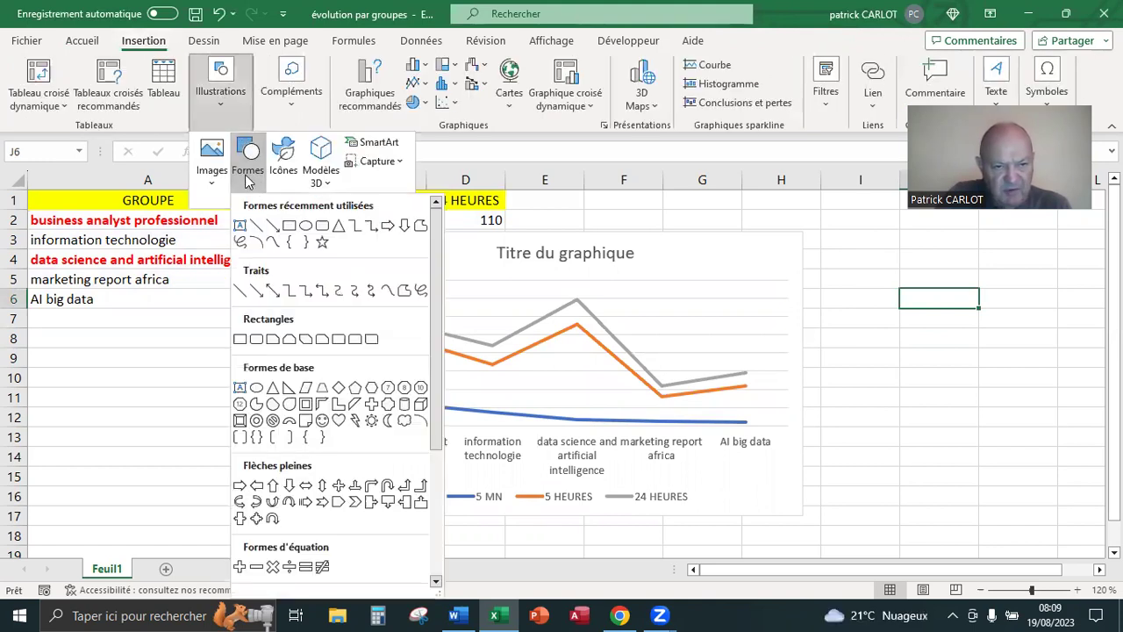
pyautogui.click(272, 226)
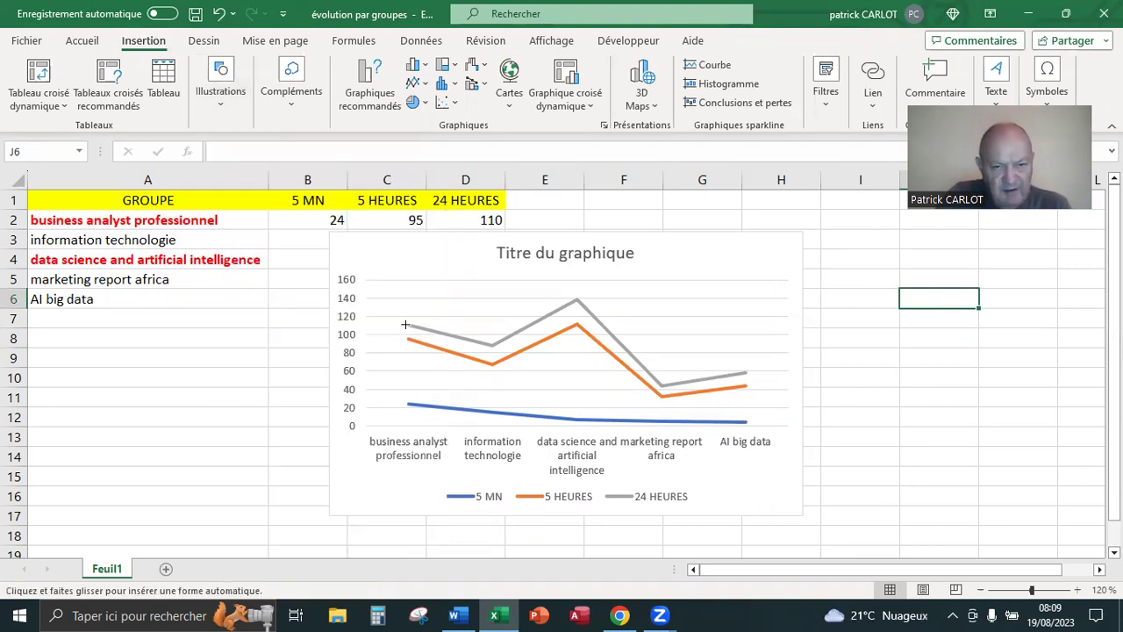
pyautogui.moveTo(408, 337)
pyautogui.mouseDown()
pyautogui.moveTo(401, 362)
pyautogui.moveTo(419, 426)
pyautogui.mouseUp()
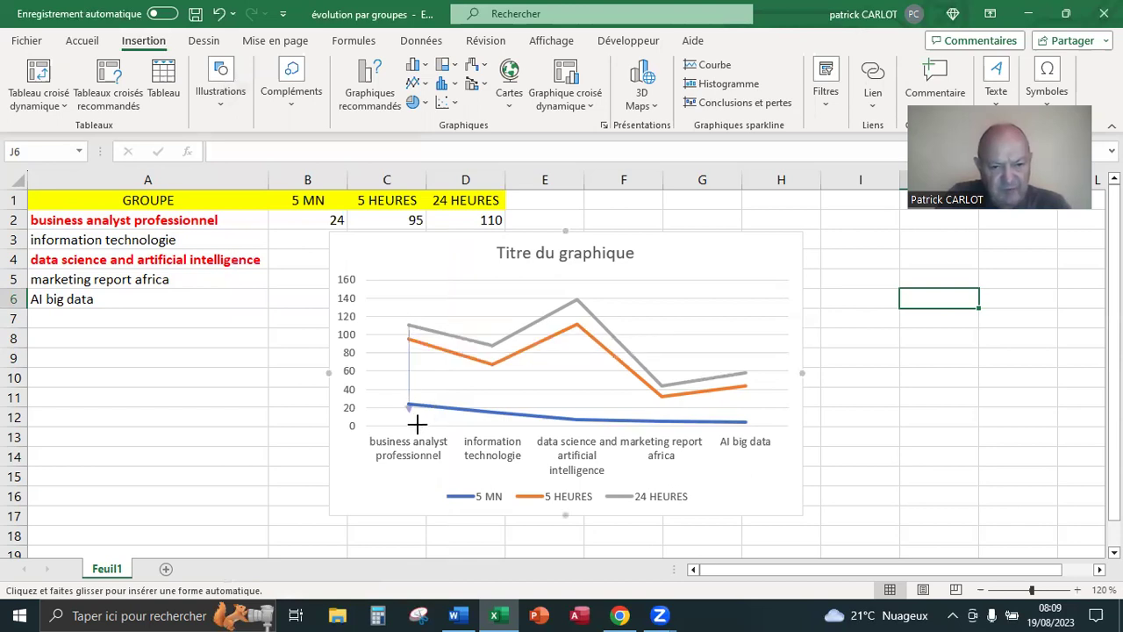
pyautogui.moveTo(419, 426); pyautogui.dragTo(421, 419)
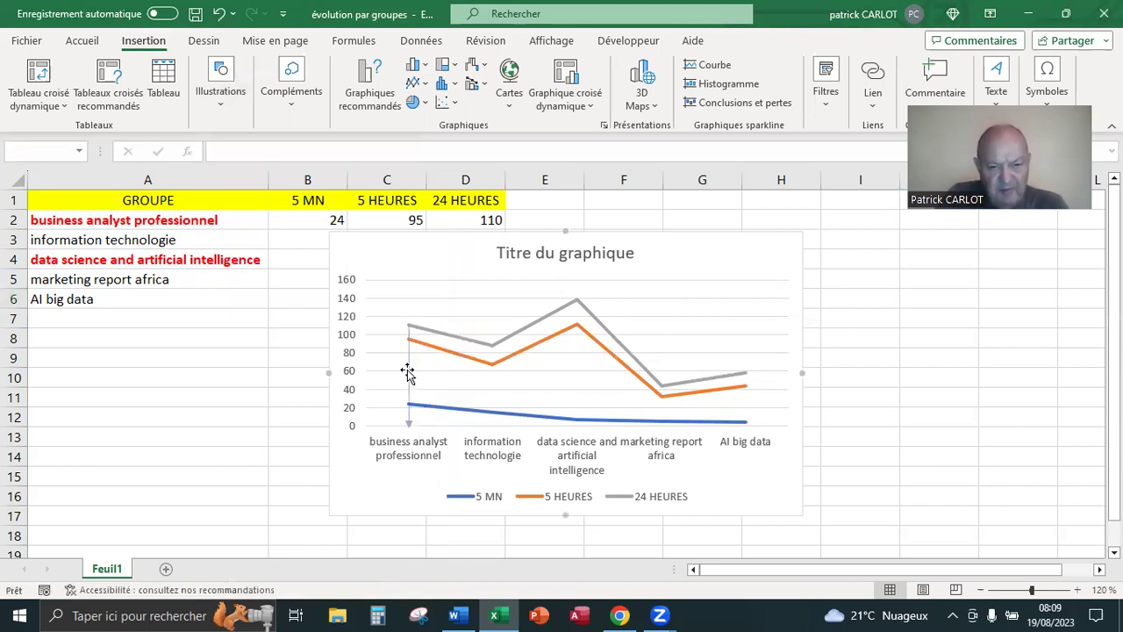
# Make the arrow red, 0,75 pt wide, with the largest end arrowhead.
pyautogui.rightClick(409, 372)
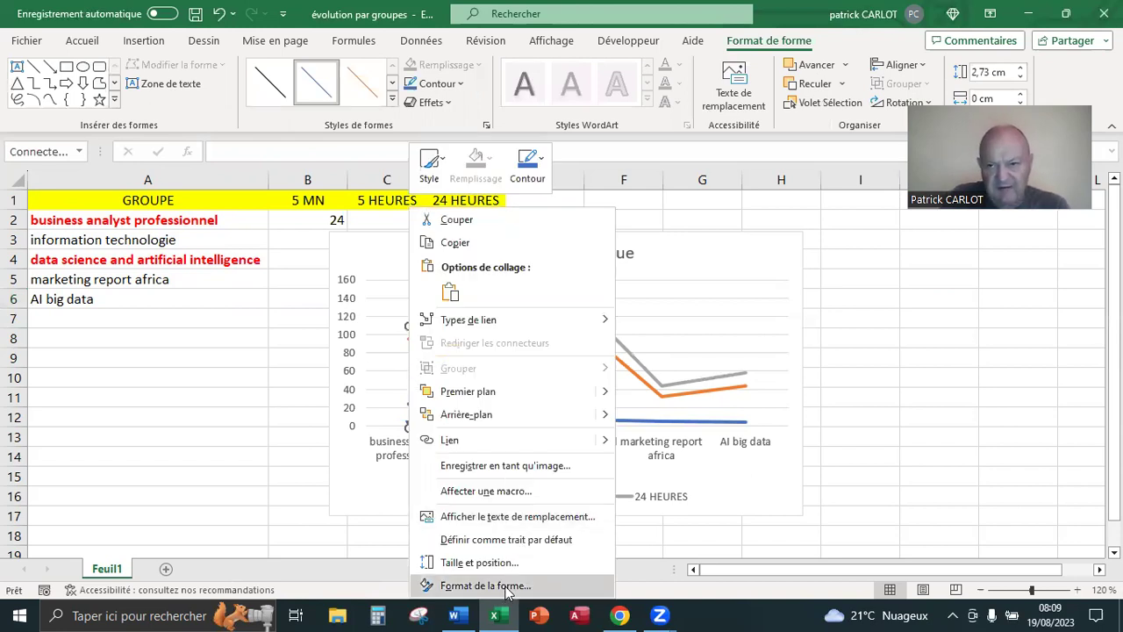
pyautogui.click(508, 586)
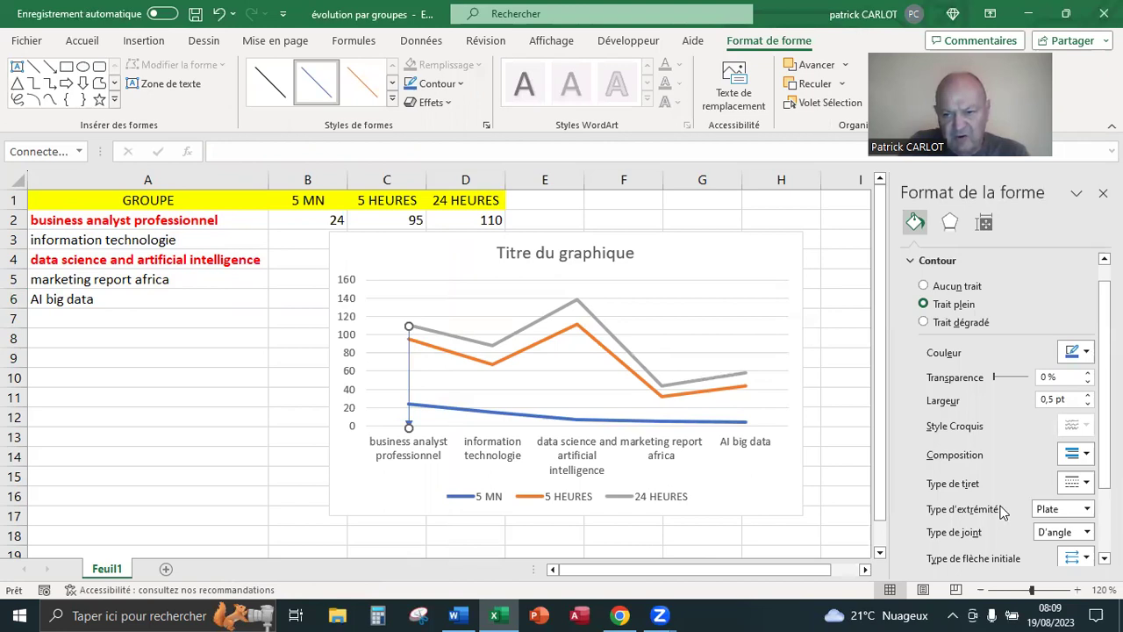
pyautogui.click(1087, 396)
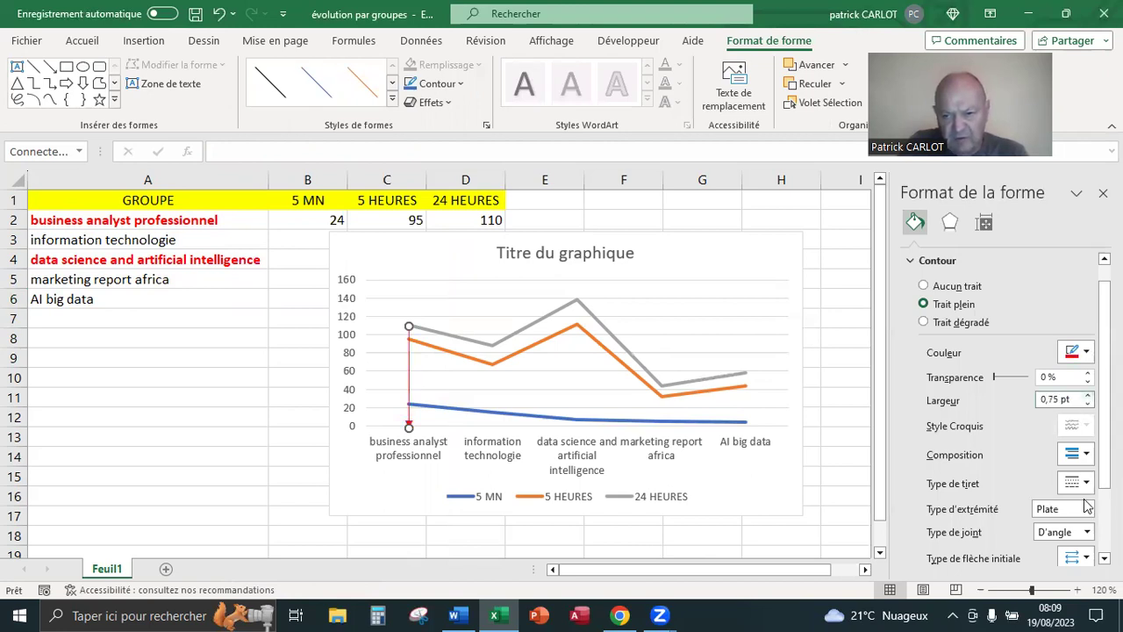
pyautogui.scroll(-2, 1084, 549)
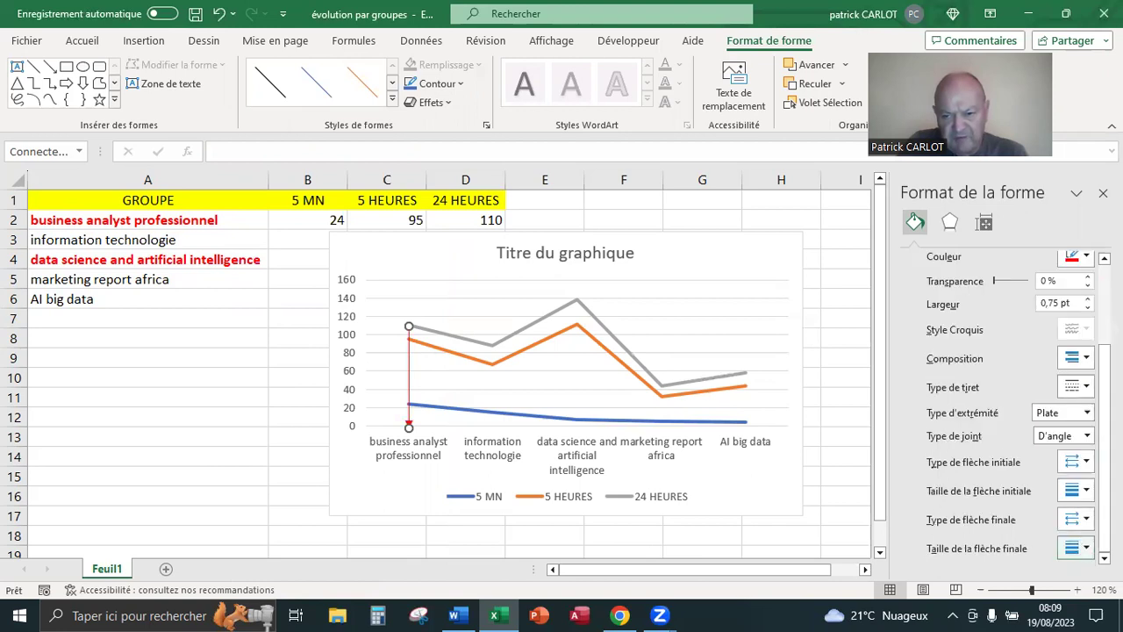
pyautogui.click(1077, 548)
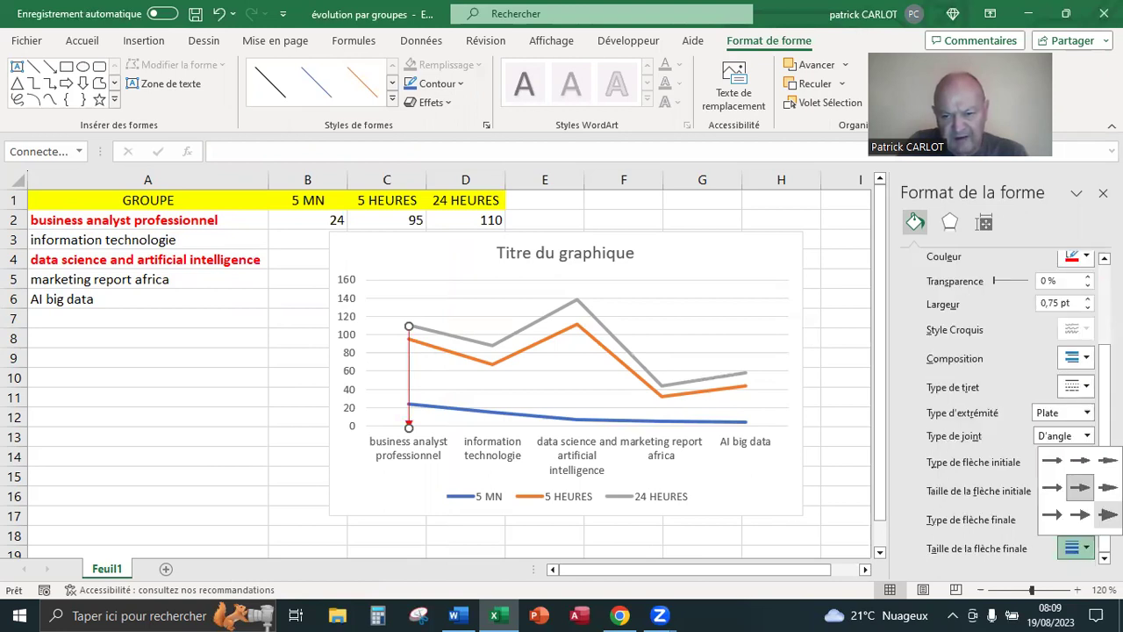
pyautogui.click(1108, 515)
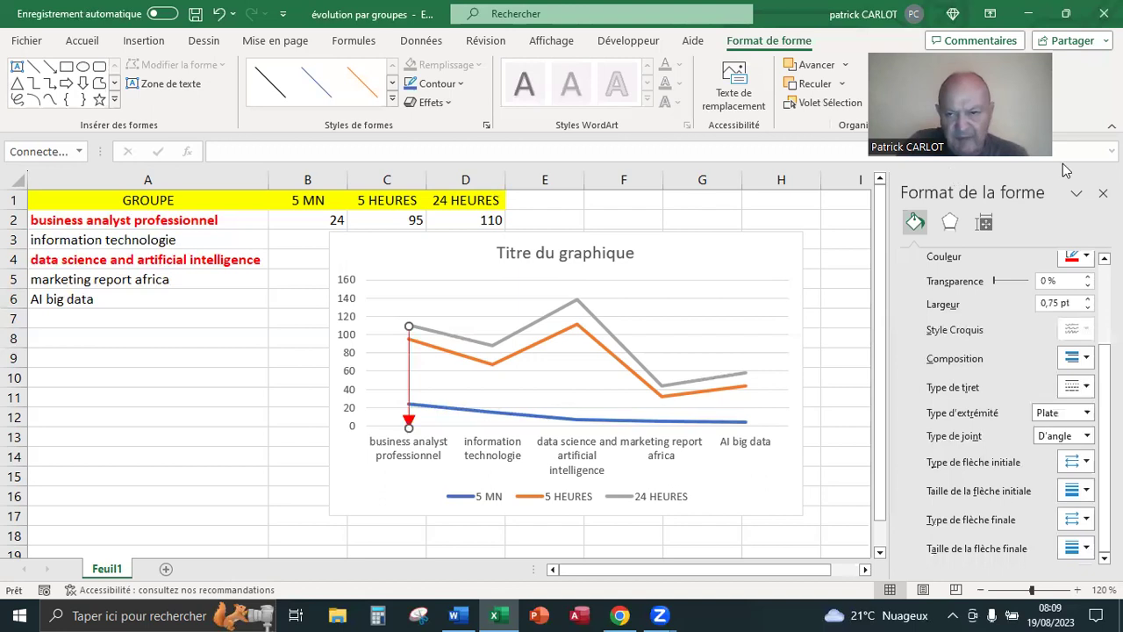
pyautogui.click(1103, 192)
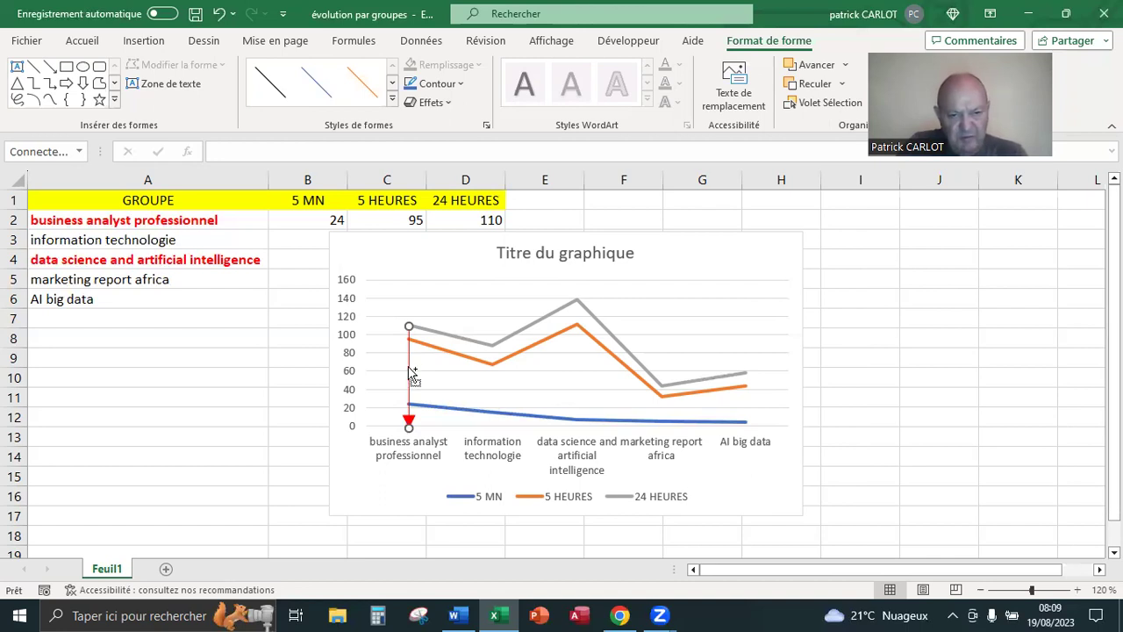
# Place a second red arrow at data science, extending it down to the 5 MN line.
pyautogui.moveTo(409, 369)
pyautogui.mouseDown()
pyautogui.moveTo(575, 395)
pyautogui.moveTo(579, 347)
pyautogui.mouseUp()
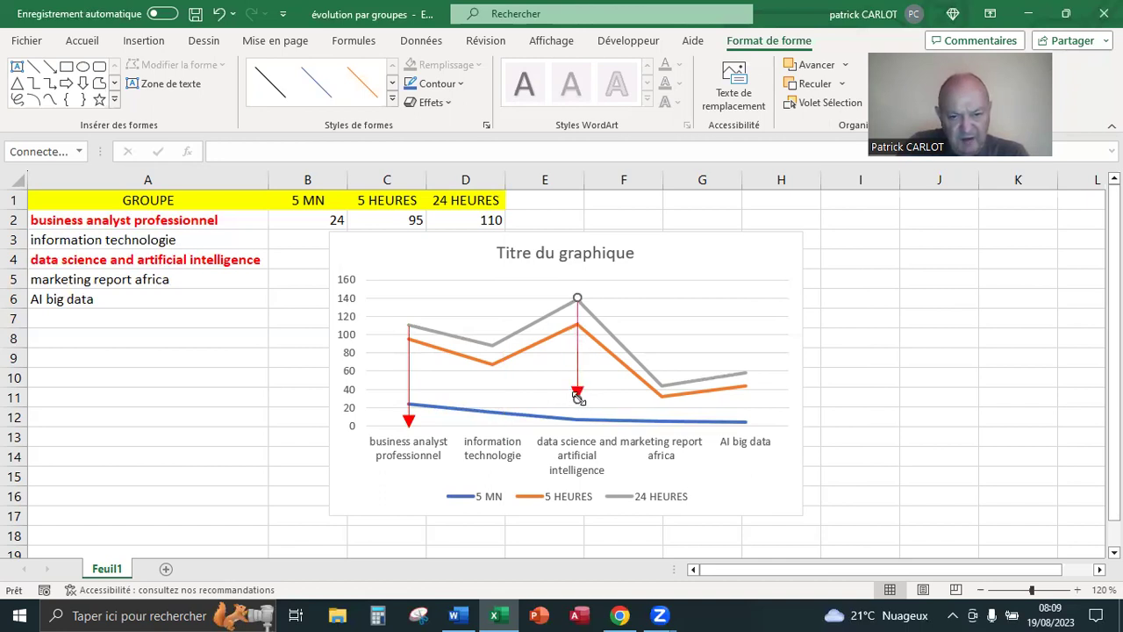
pyautogui.moveTo(577, 396); pyautogui.dragTo(577, 424)
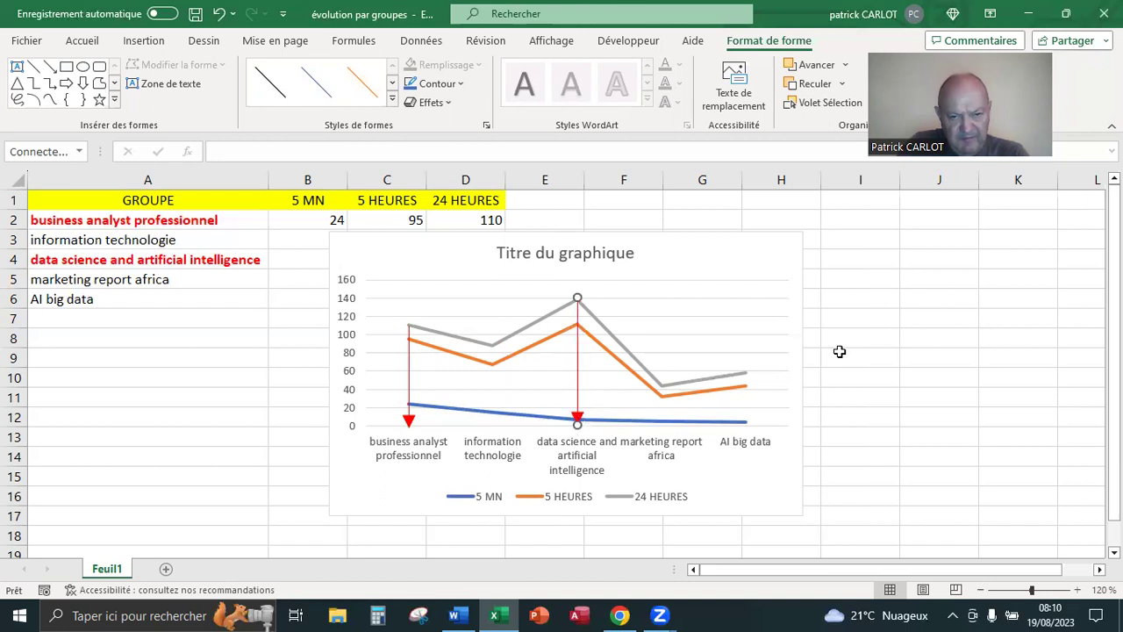
pyautogui.click(896, 326)
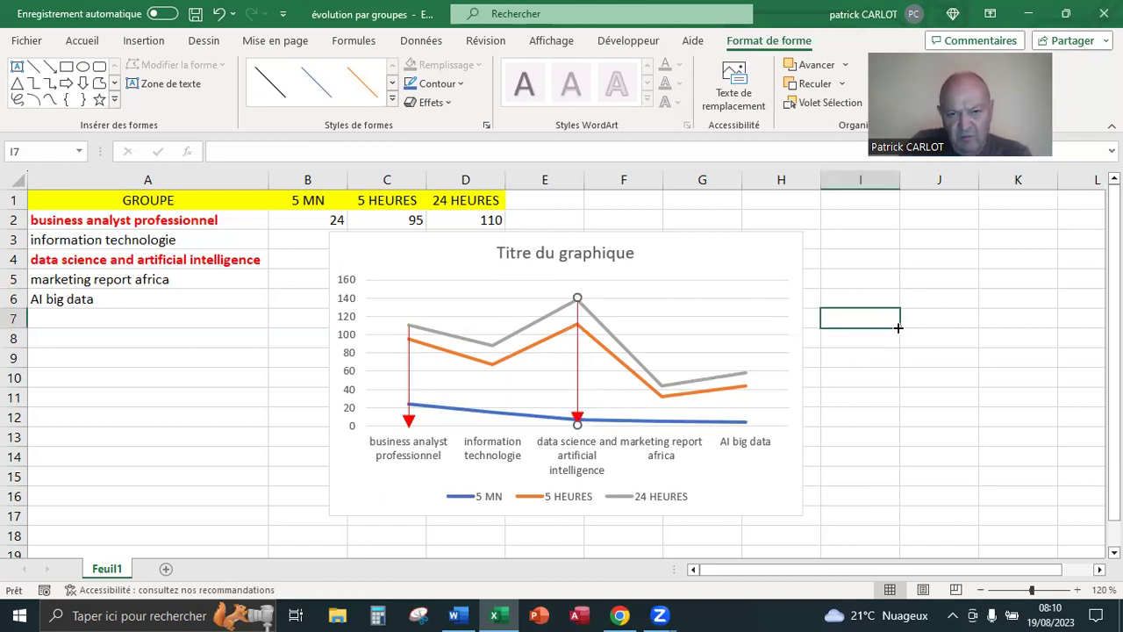
pyautogui.click(895, 281)
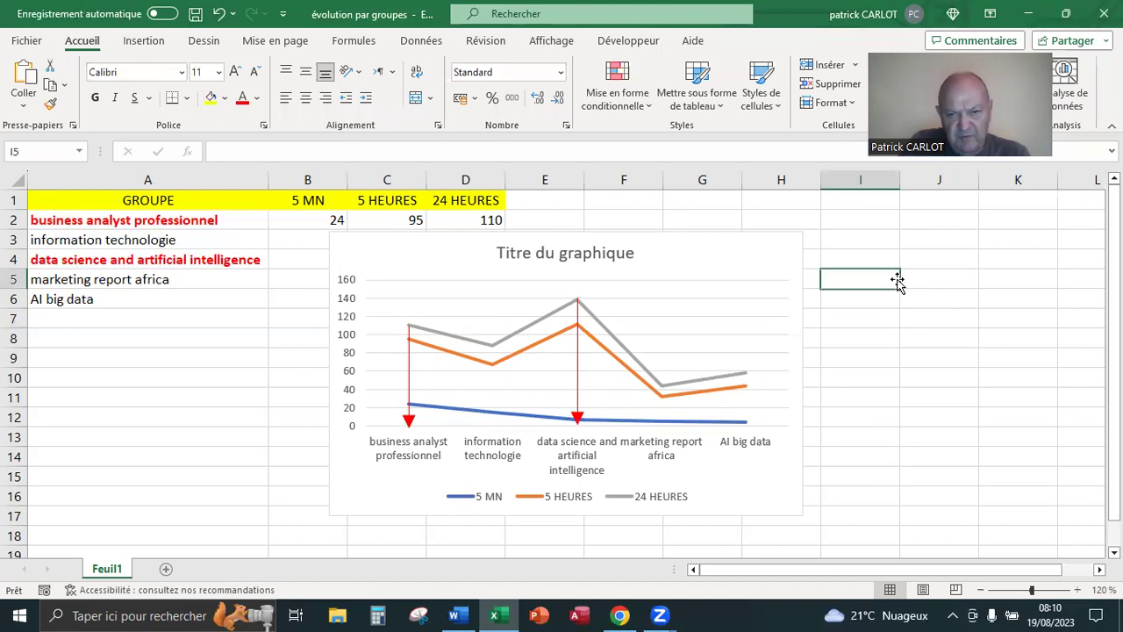
# Copy the line chart and switch to the blank Word Document1.
pyautogui.click(862, 357)
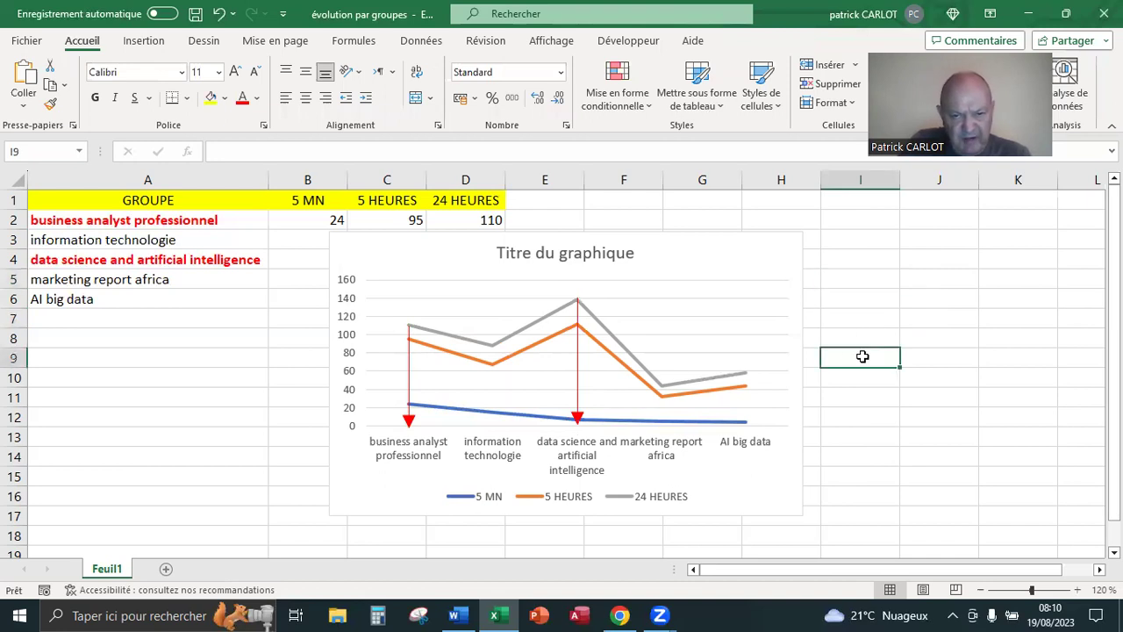
pyautogui.click(715, 299)
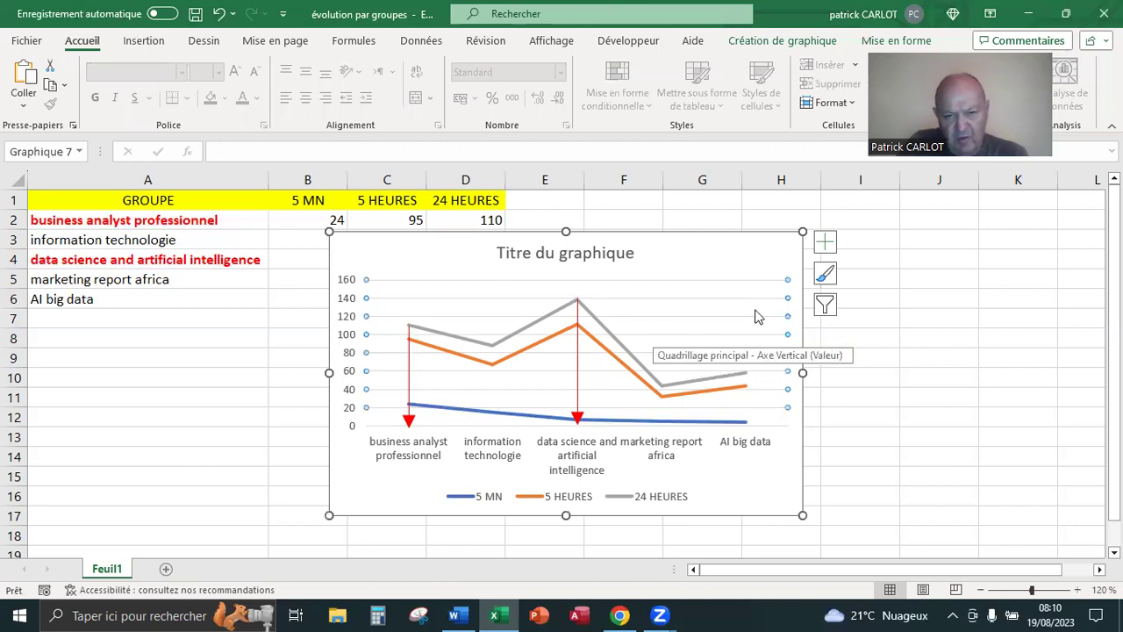
pyautogui.rightClick(688, 260)
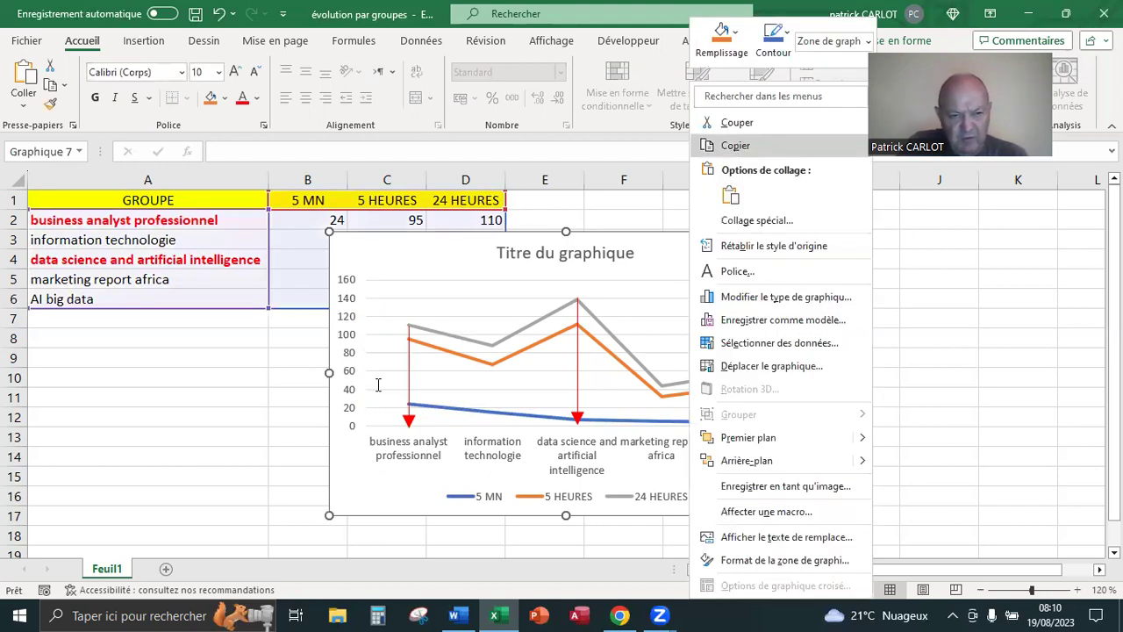
pyautogui.hotkey('alt', 'Tab')
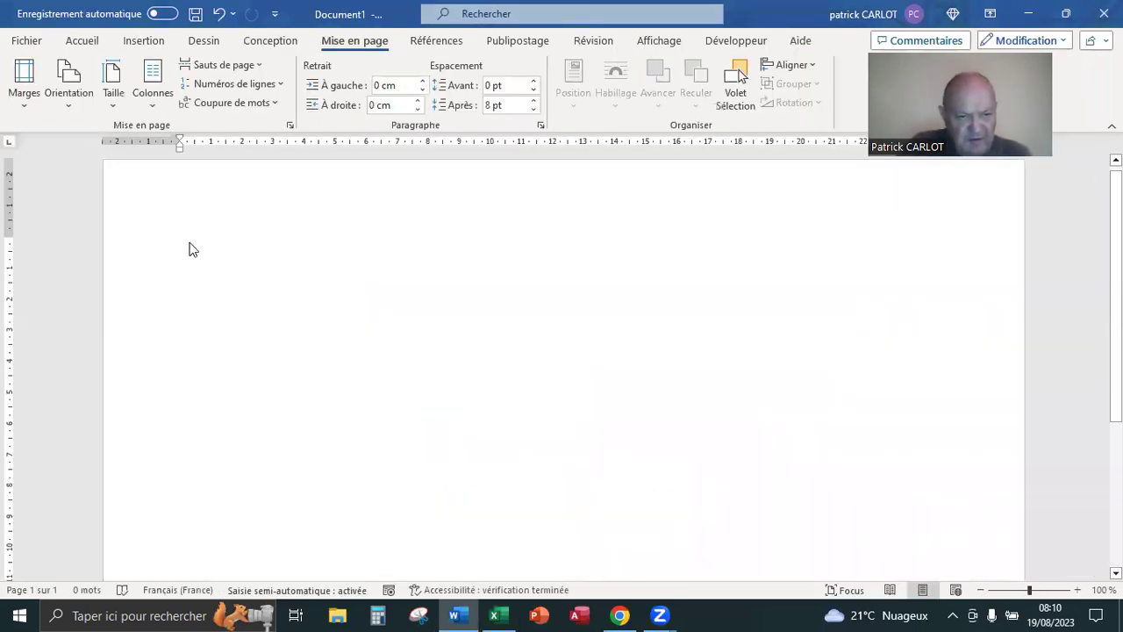
pyautogui.rightClick(234, 364)
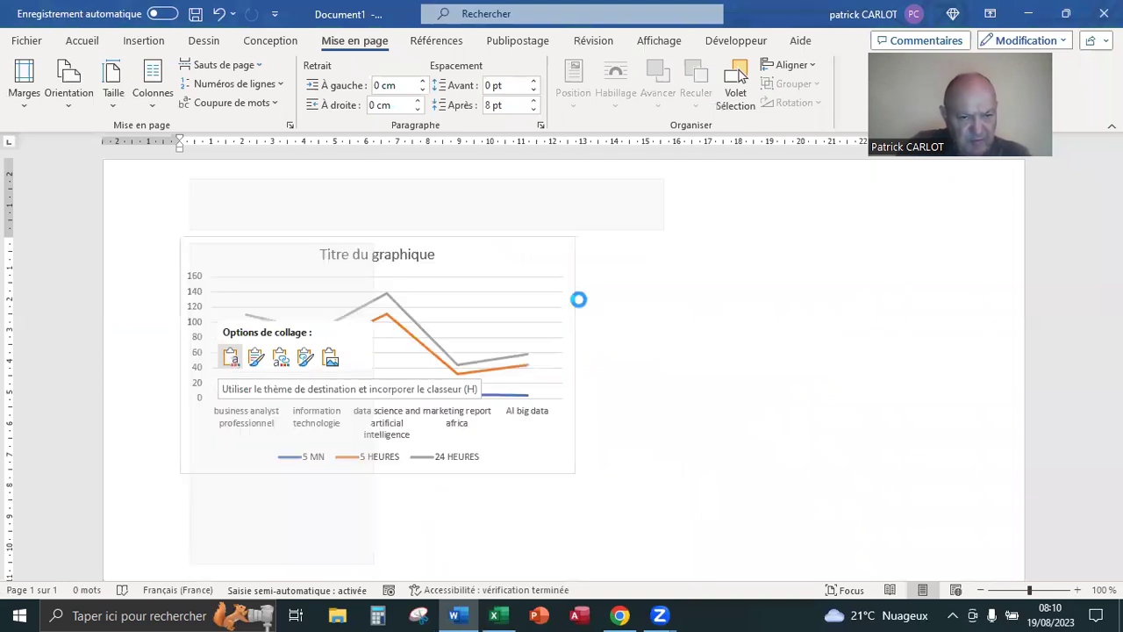
pyautogui.click(579, 303)
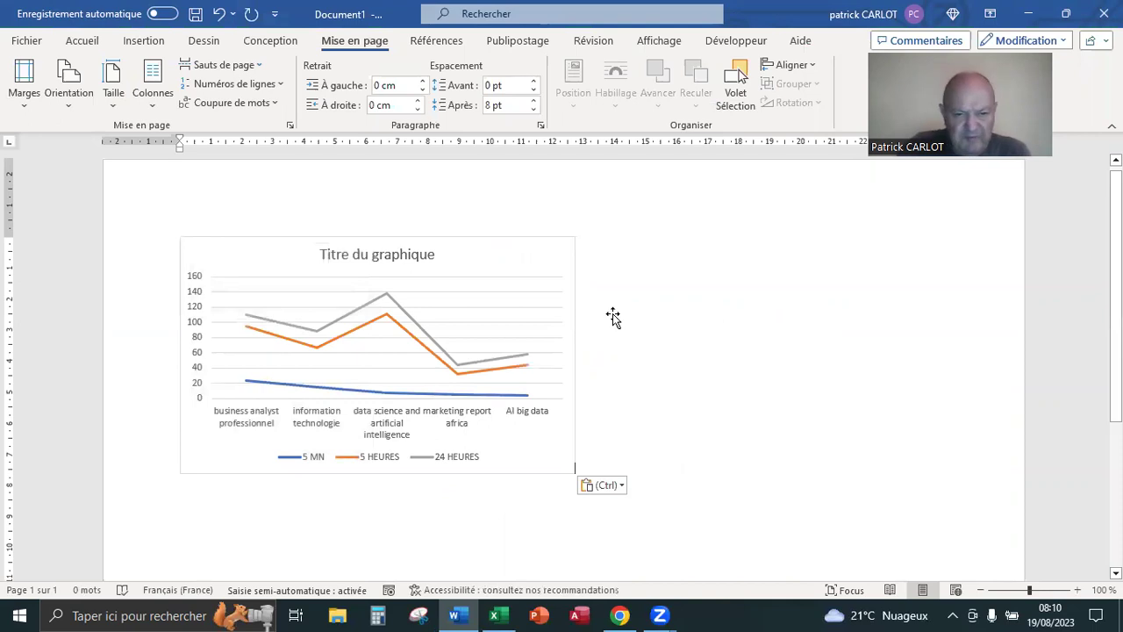
pyautogui.click(548, 264)
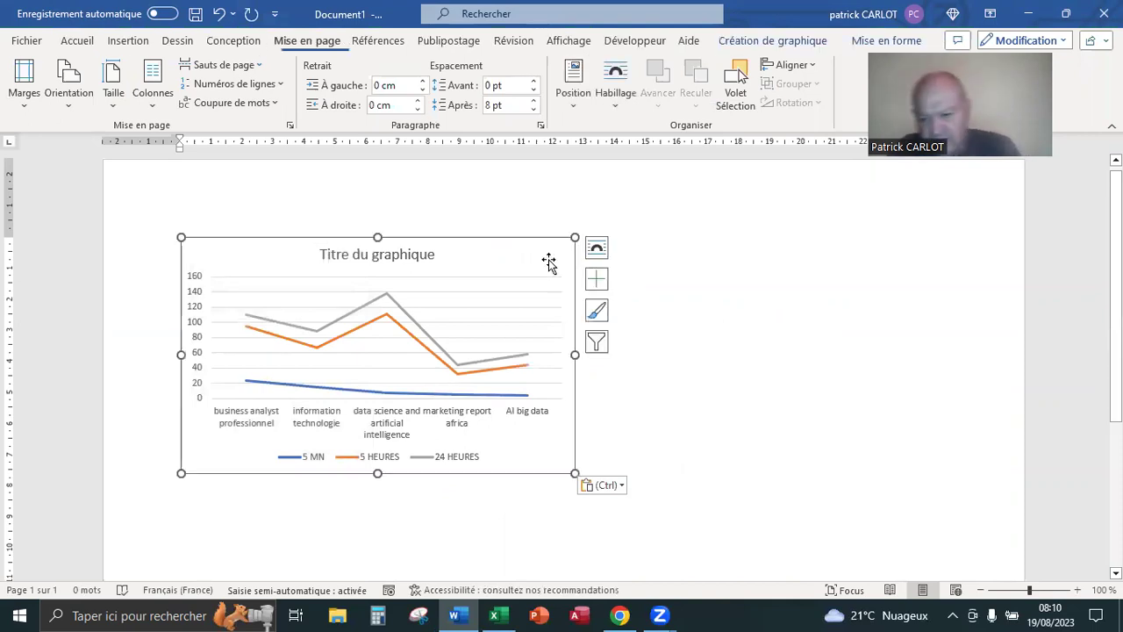
pyautogui.press('Delete')
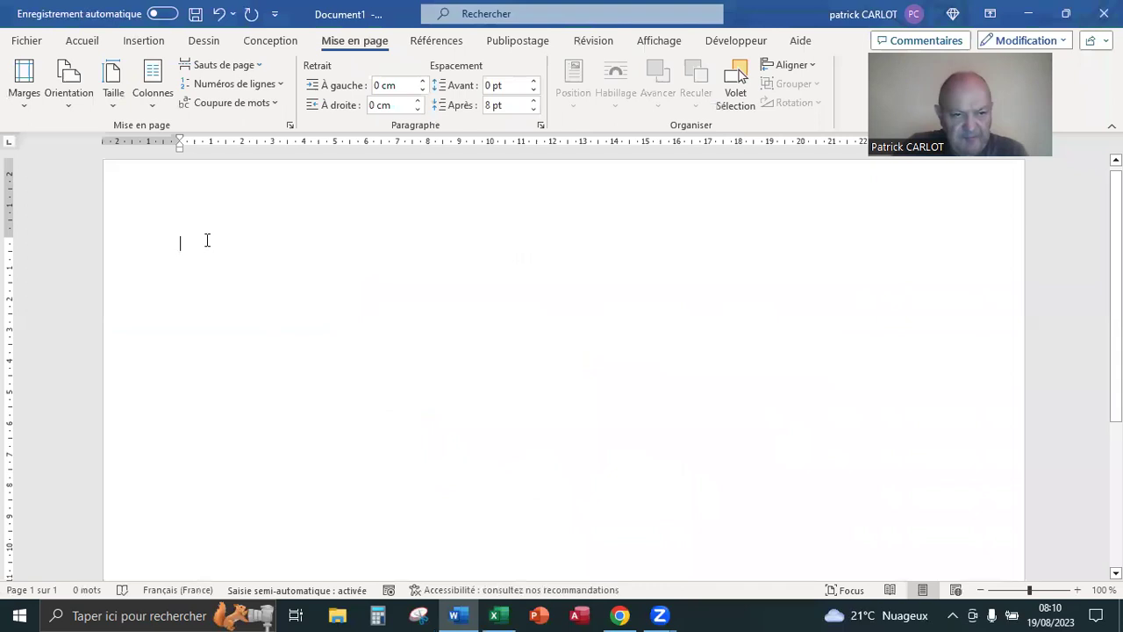
pyautogui.rightClick(220, 258)
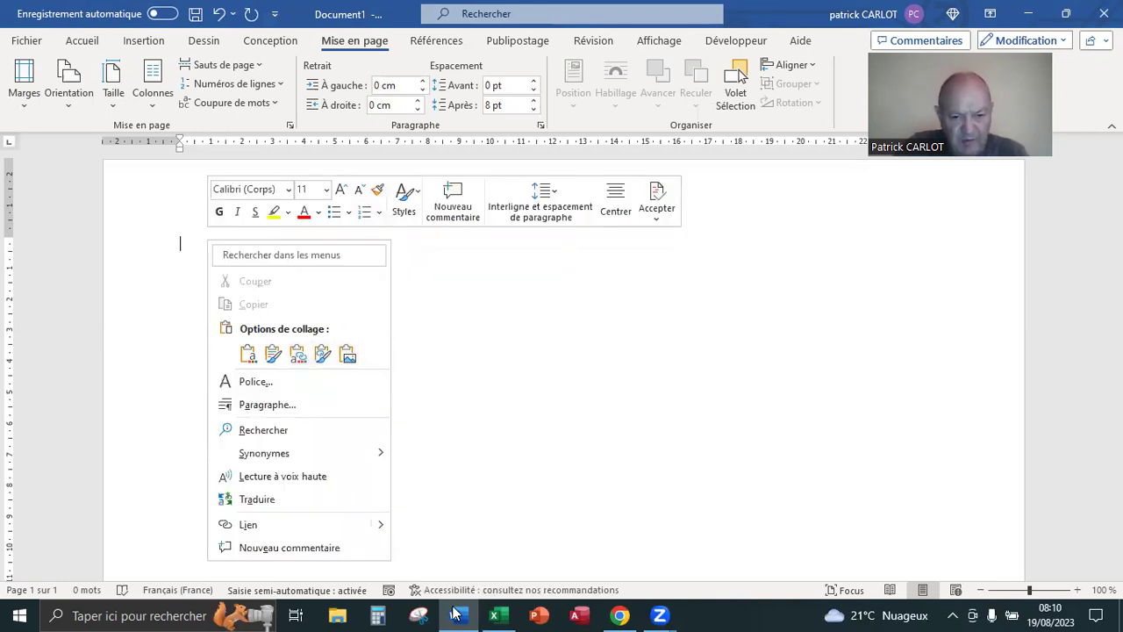
# Back in Excel, select both red arrows together with the line chart.
pyautogui.click(494, 614)
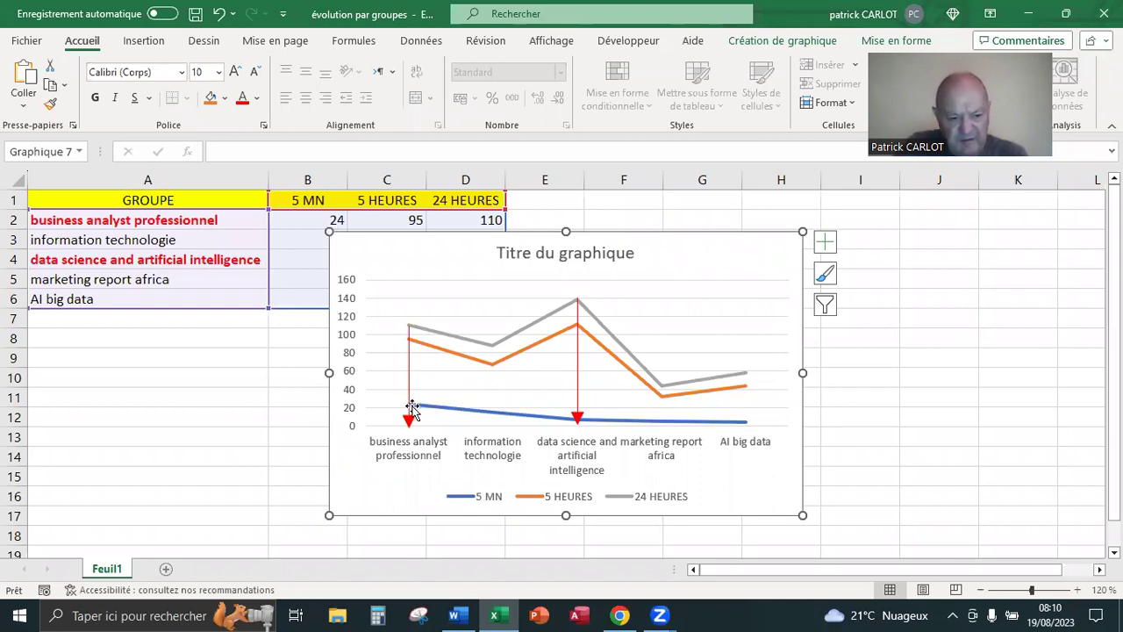
pyautogui.moveTo(412, 409)
pyautogui.click(410, 374)
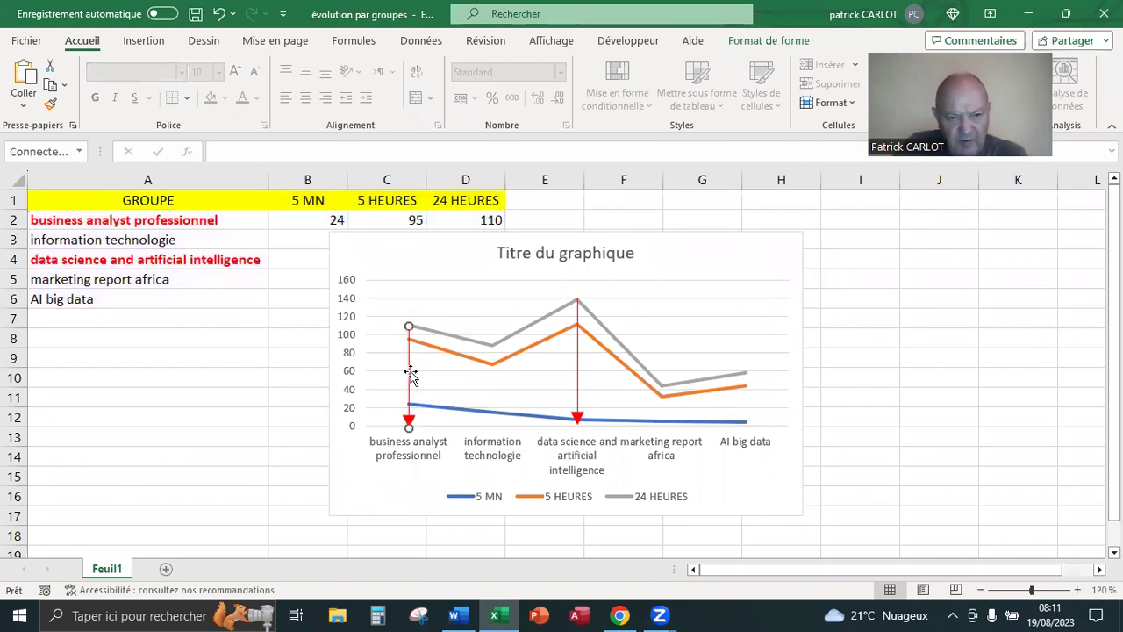
pyautogui.keyDown('shift'); pyautogui.click(576, 369); pyautogui.keyUp('shift')
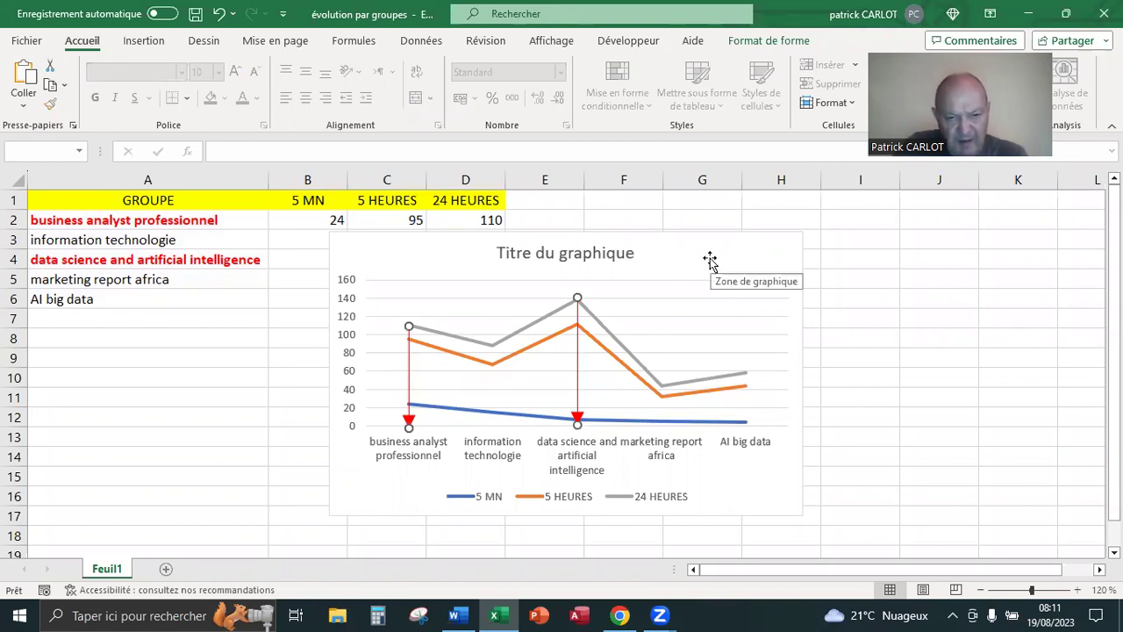
pyautogui.click(580, 365)
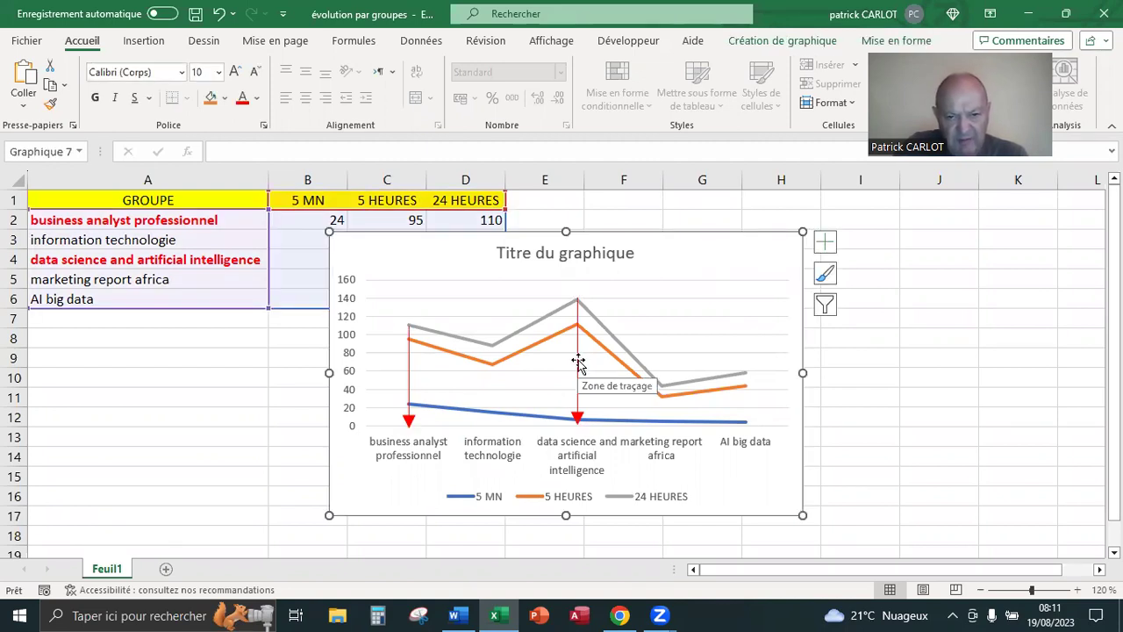
pyautogui.click(409, 375)
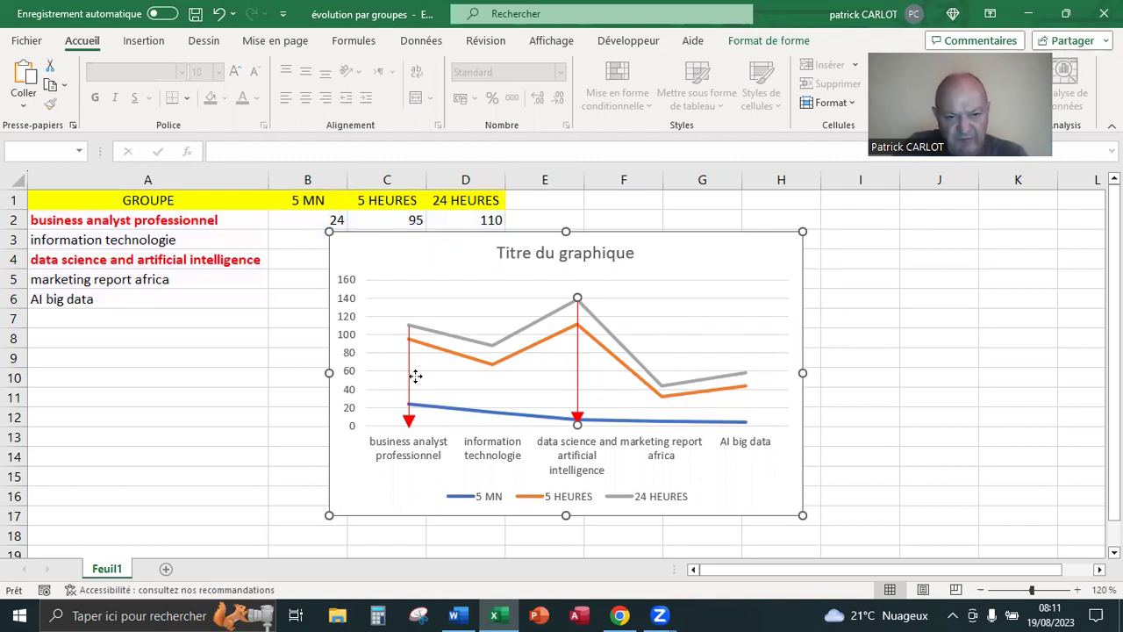
# Copy the chart with its arrows and paste it into Word's Document1.
pyautogui.rightClick(702, 263)
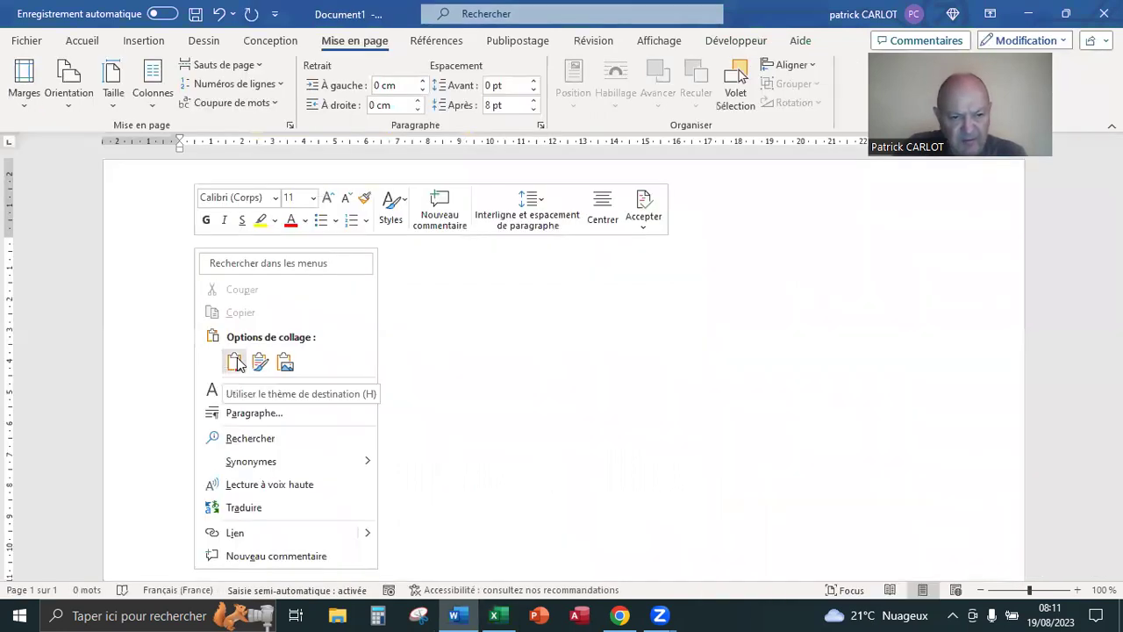
pyautogui.click(235, 363)
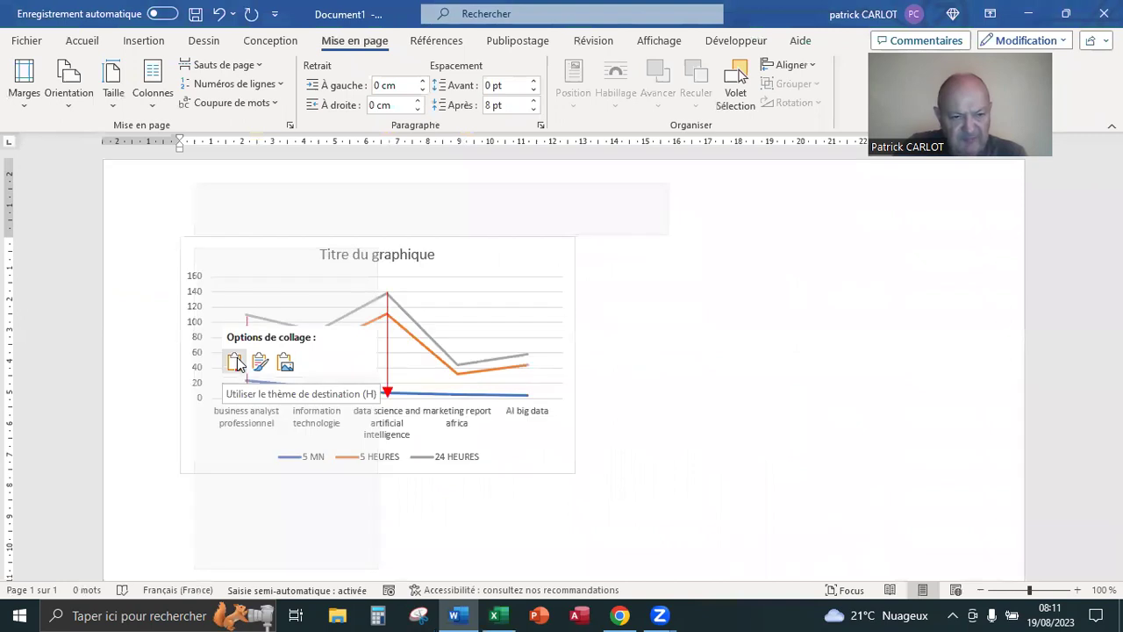
pyautogui.click(649, 324)
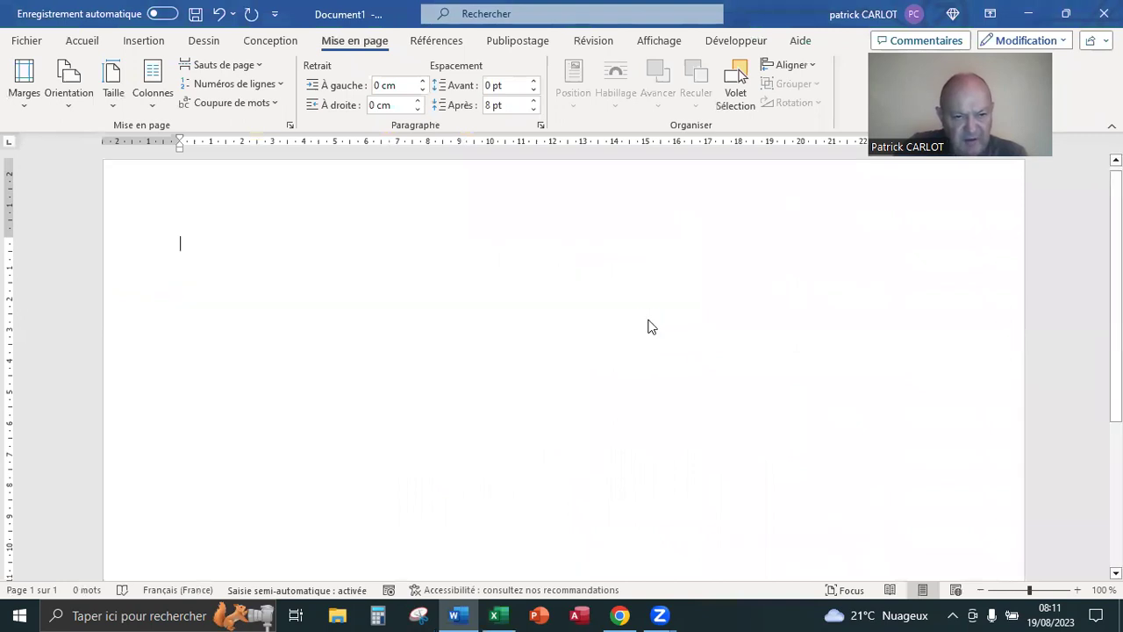
pyautogui.hotkey('ctrl', 'v')
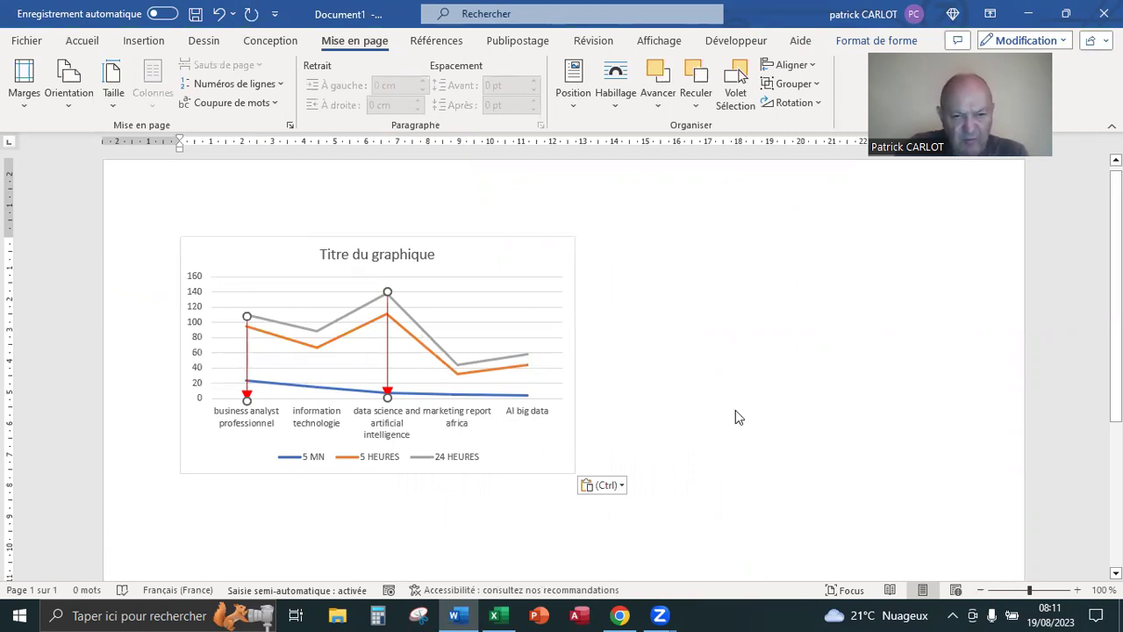
# Undo, redo, then undo again the red arrows' placement on the pasted chart.
pyautogui.scroll(-3, 597, 343)
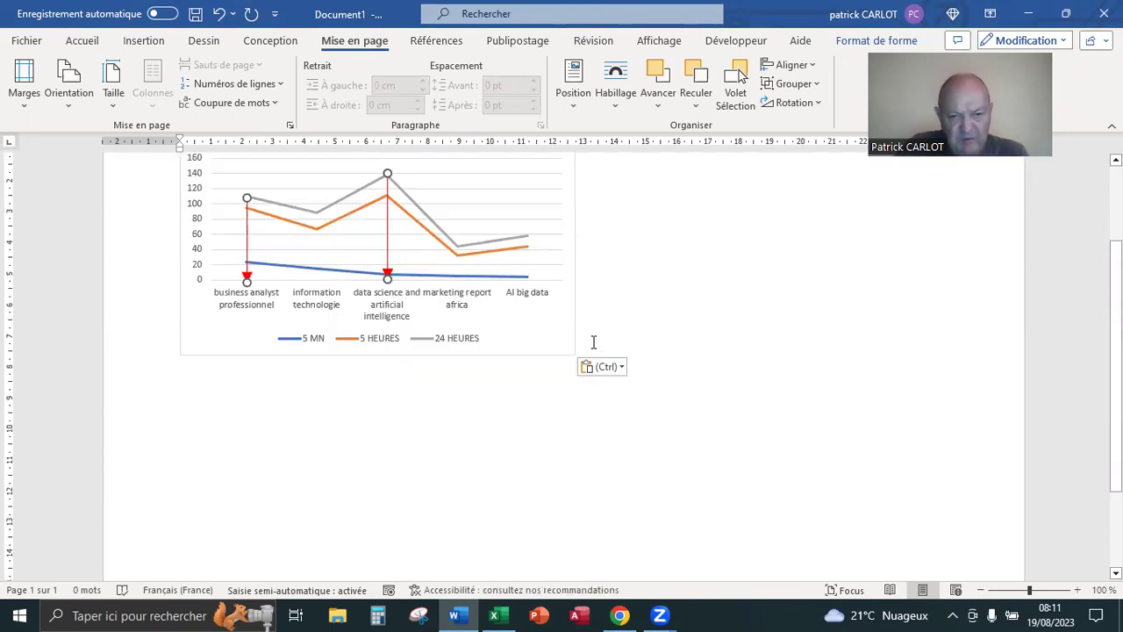
pyautogui.click(624, 336)
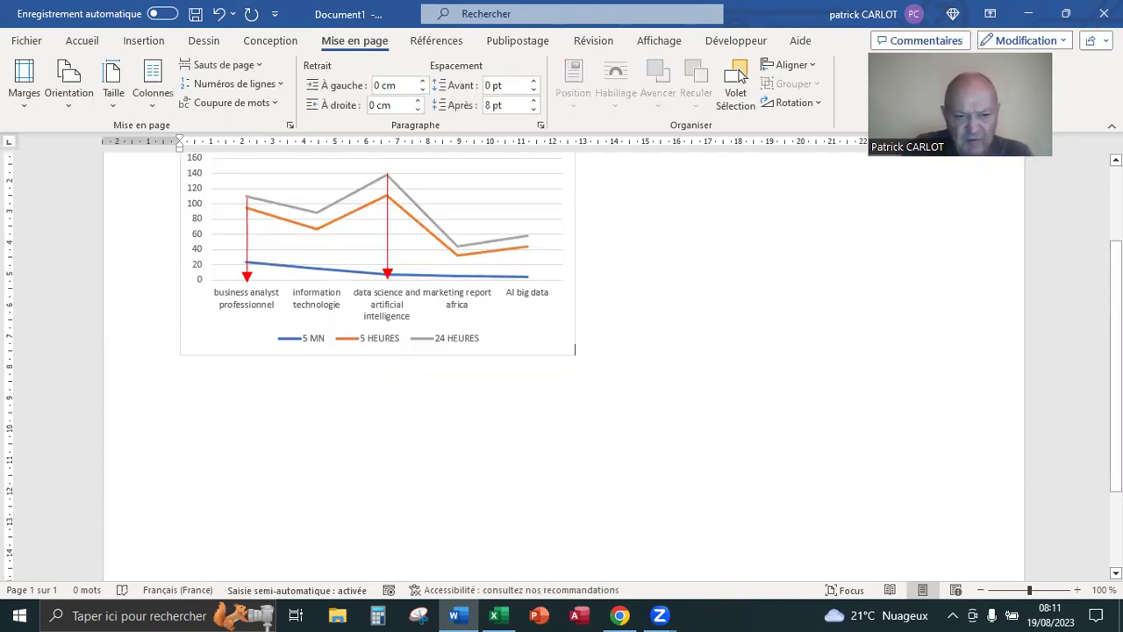
pyautogui.hotkey('ctrl', 'z')
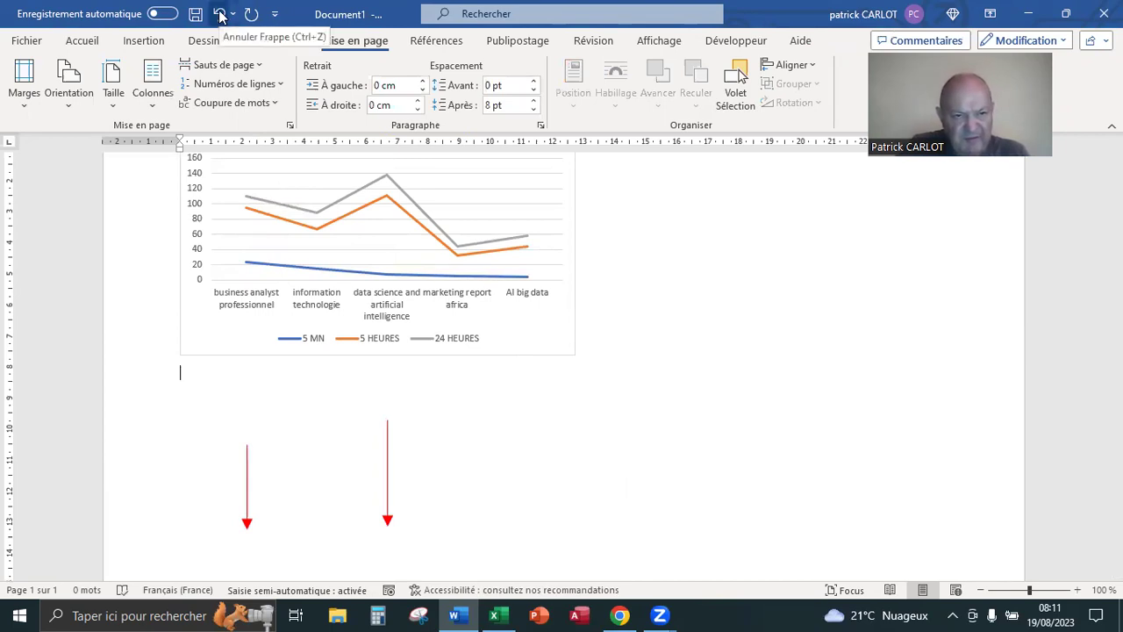
pyautogui.hotkey('ctrl', 'y')
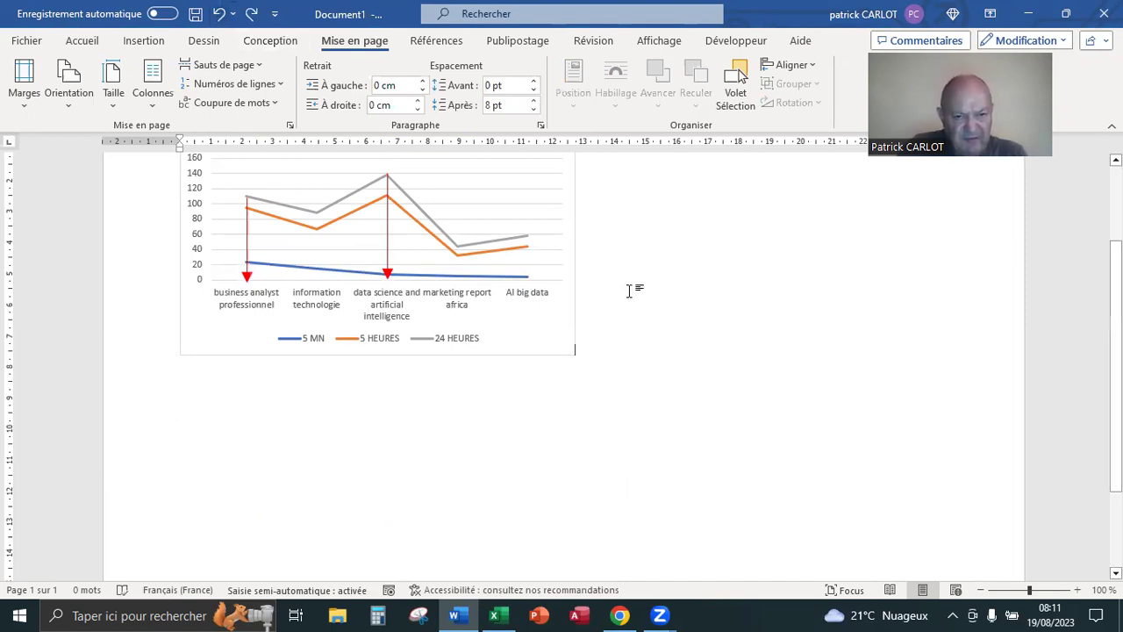
pyautogui.scroll(2, 629, 296)
pyautogui.scroll(-3, 626, 298)
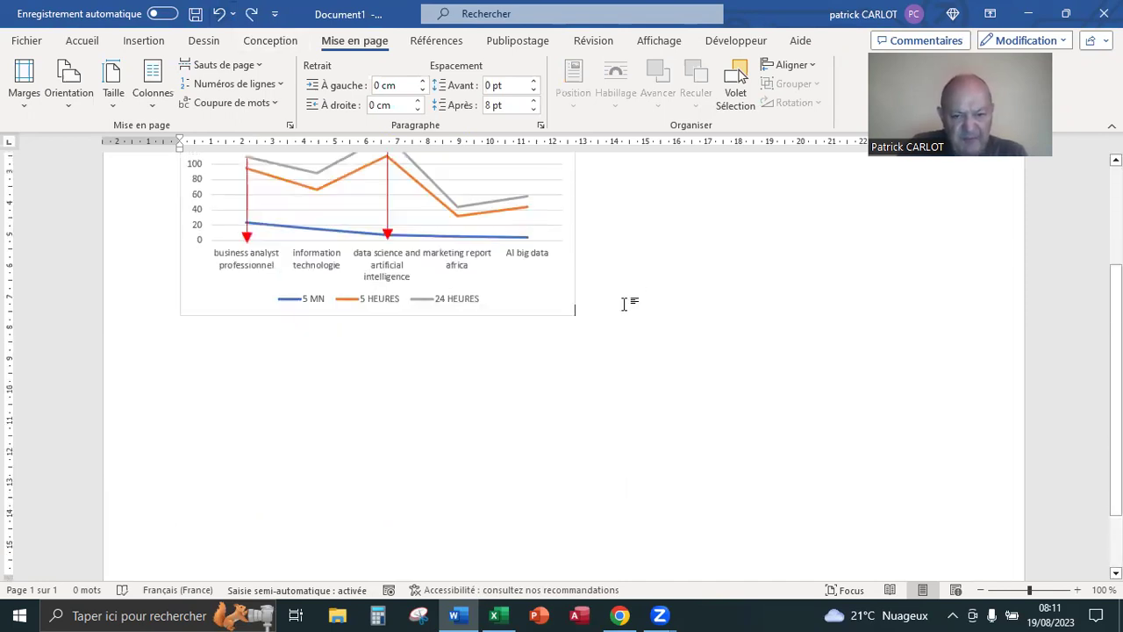
pyautogui.hotkey('ctrl', 'z')
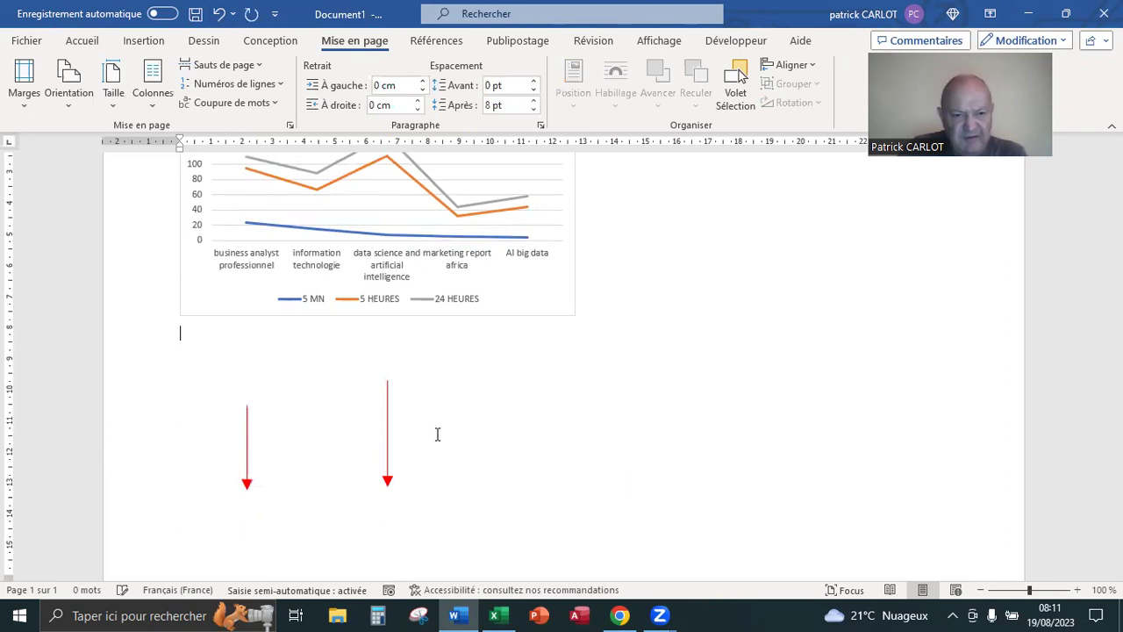
# Delete both red arrows and the 5 MN series, then remove the whole chart.
pyautogui.click(387, 424)
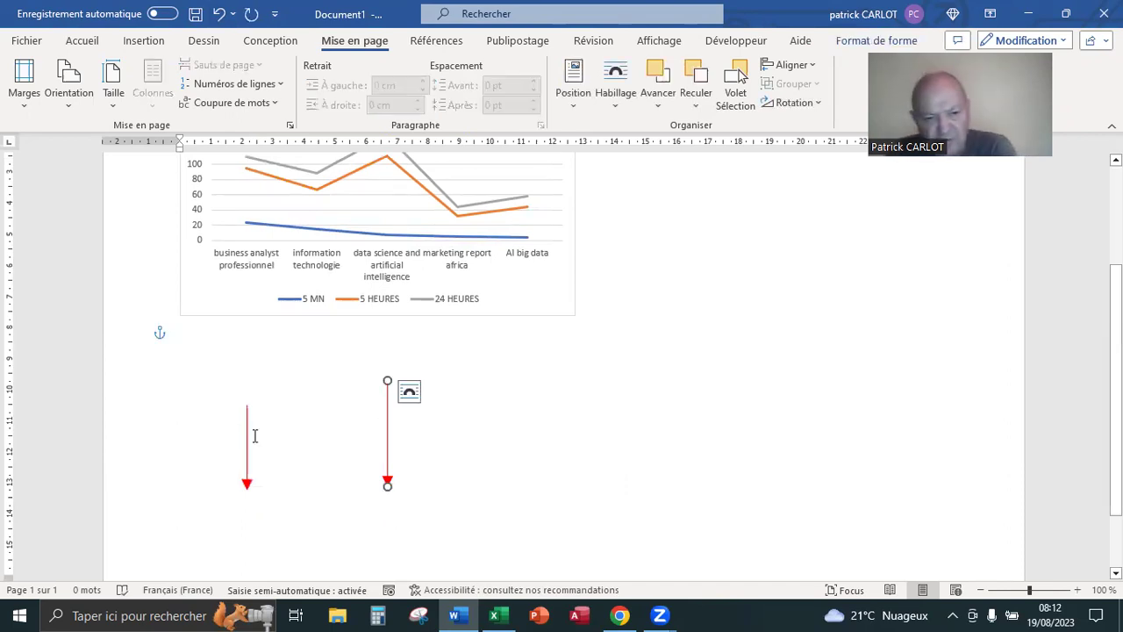
pyautogui.press('Delete')
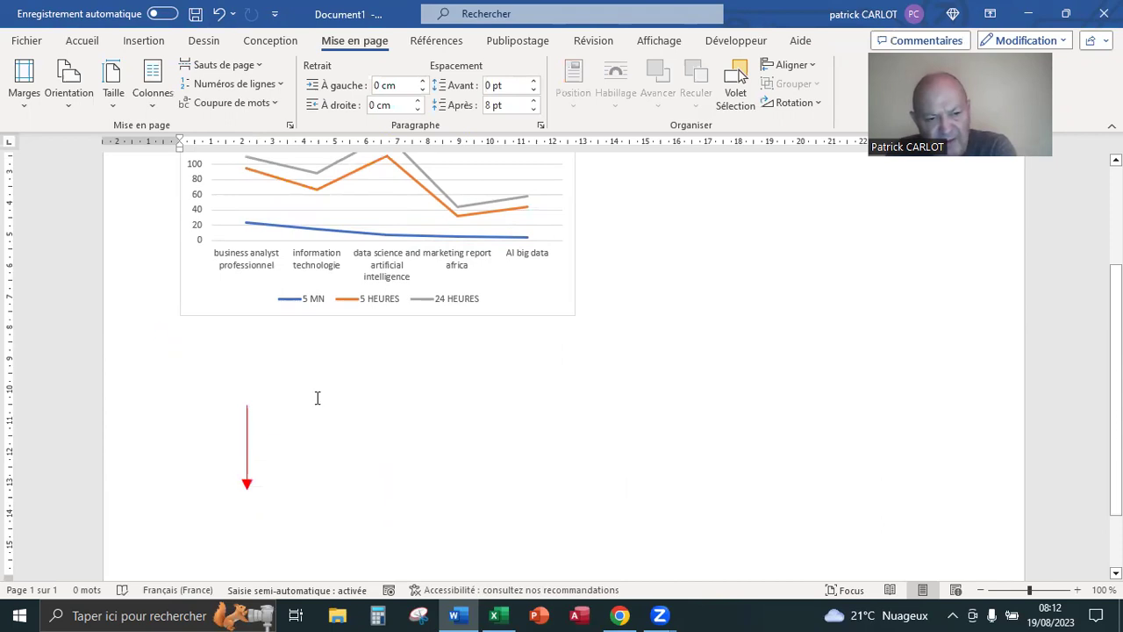
pyautogui.click(246, 438)
pyautogui.press('Delete')
pyautogui.click(469, 237)
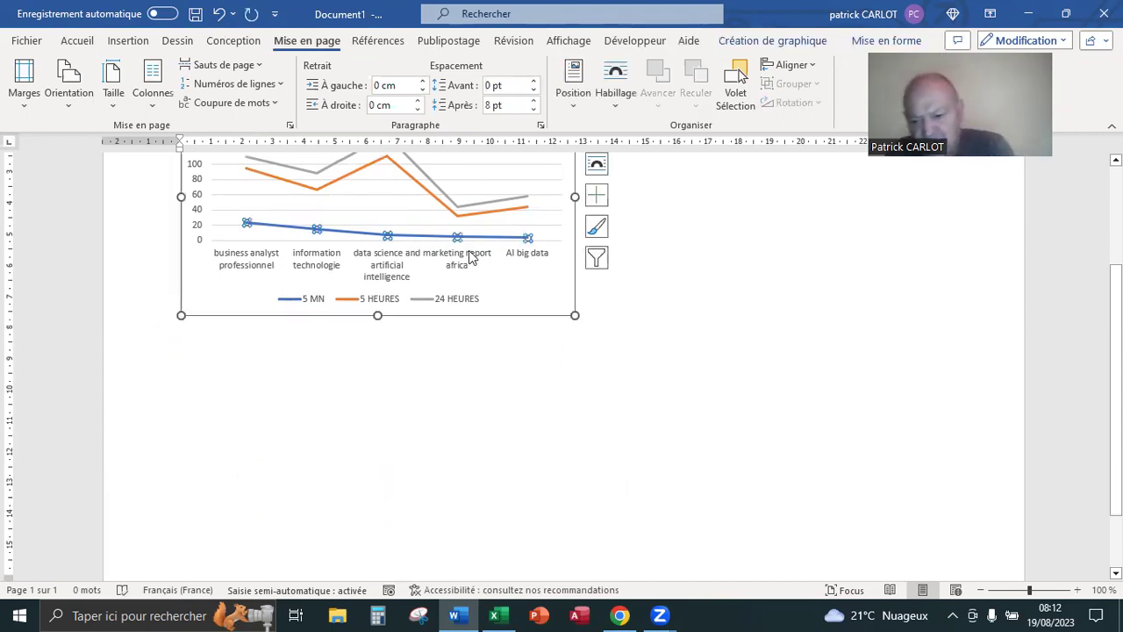
pyautogui.press('Delete')
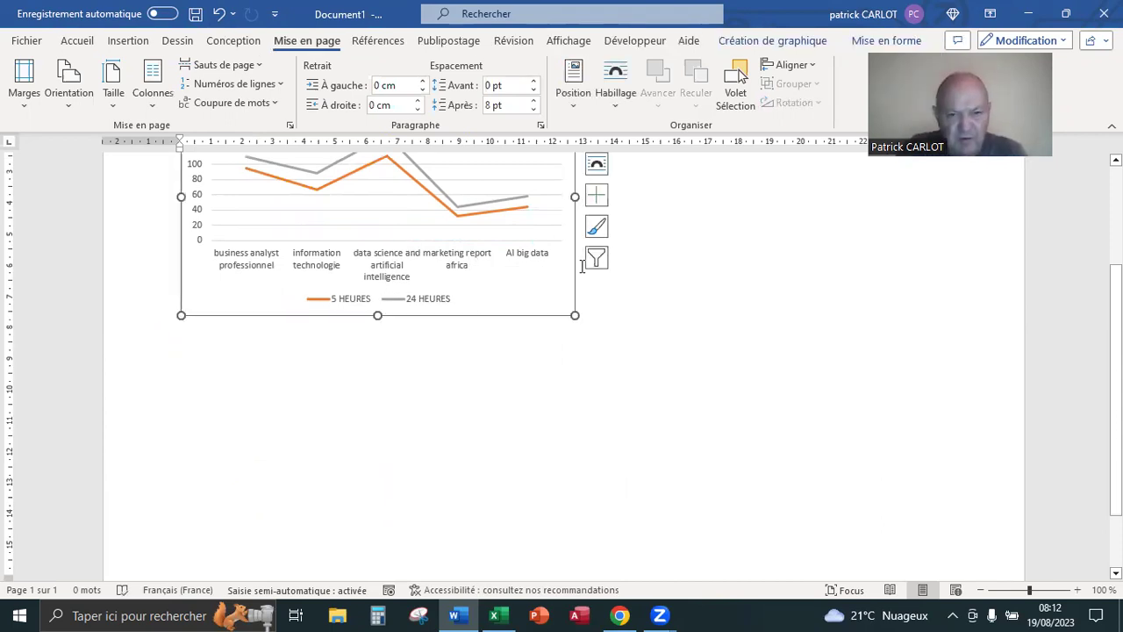
pyautogui.rightClick(618, 189)
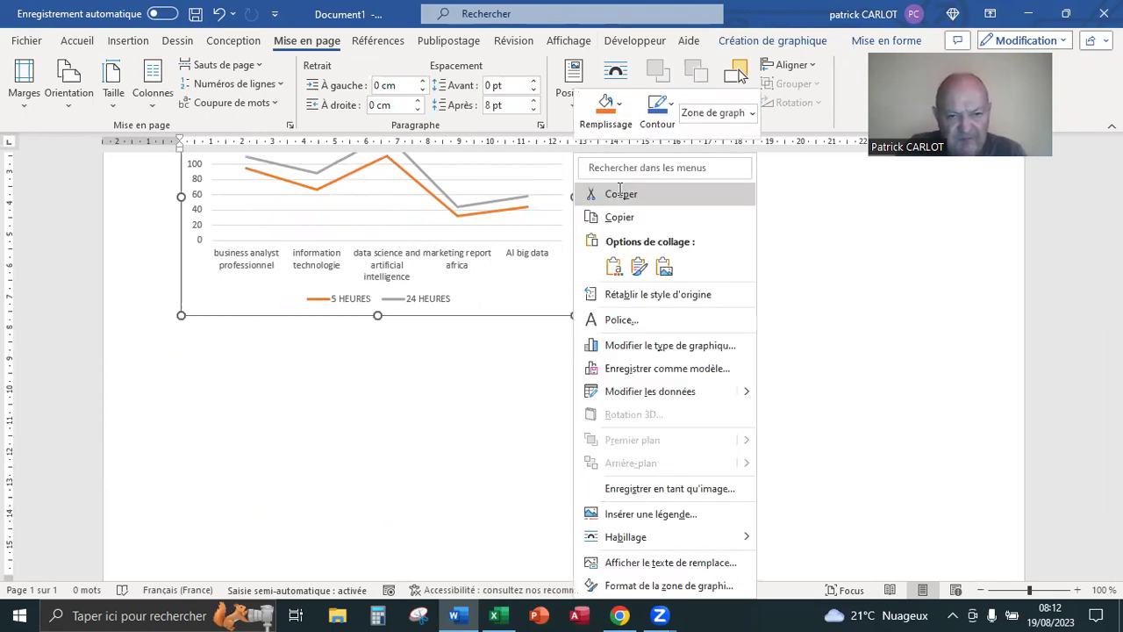
pyautogui.press('Delete')
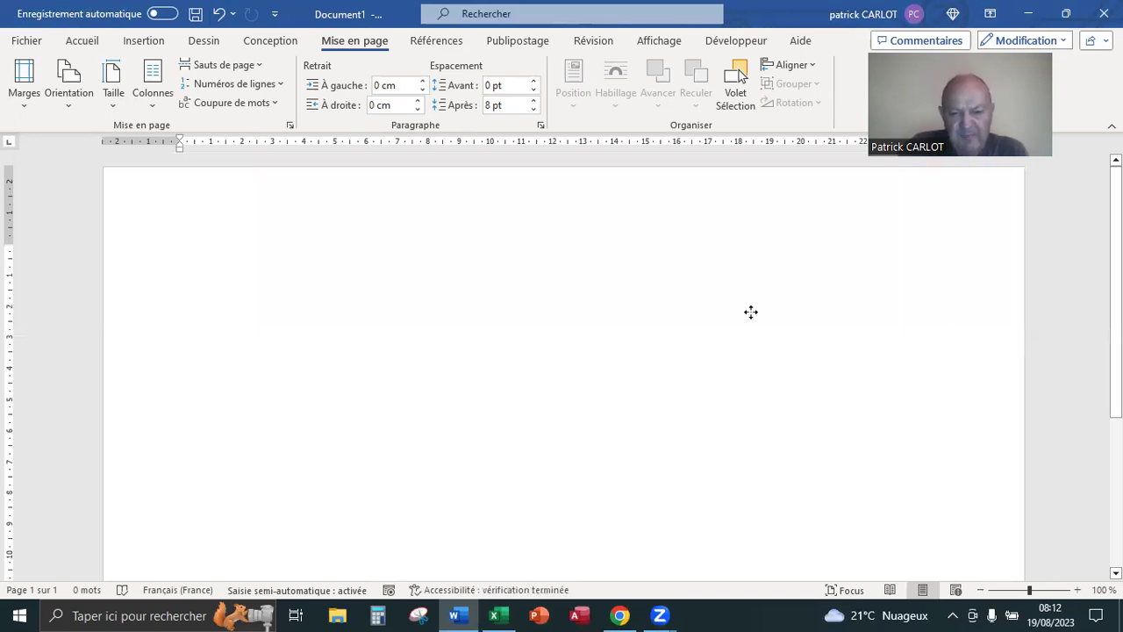
# Copy the Excel chart with its red arrows and return to Word's blank page.
pyautogui.hotkey('alt', 'Tab')
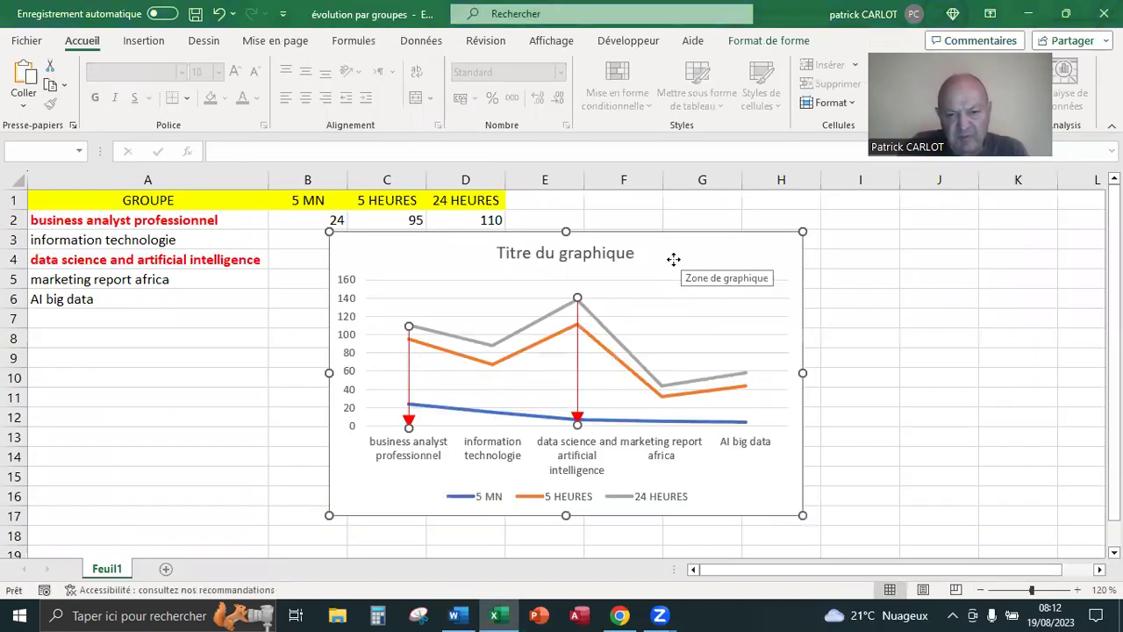
pyautogui.rightClick(702, 298)
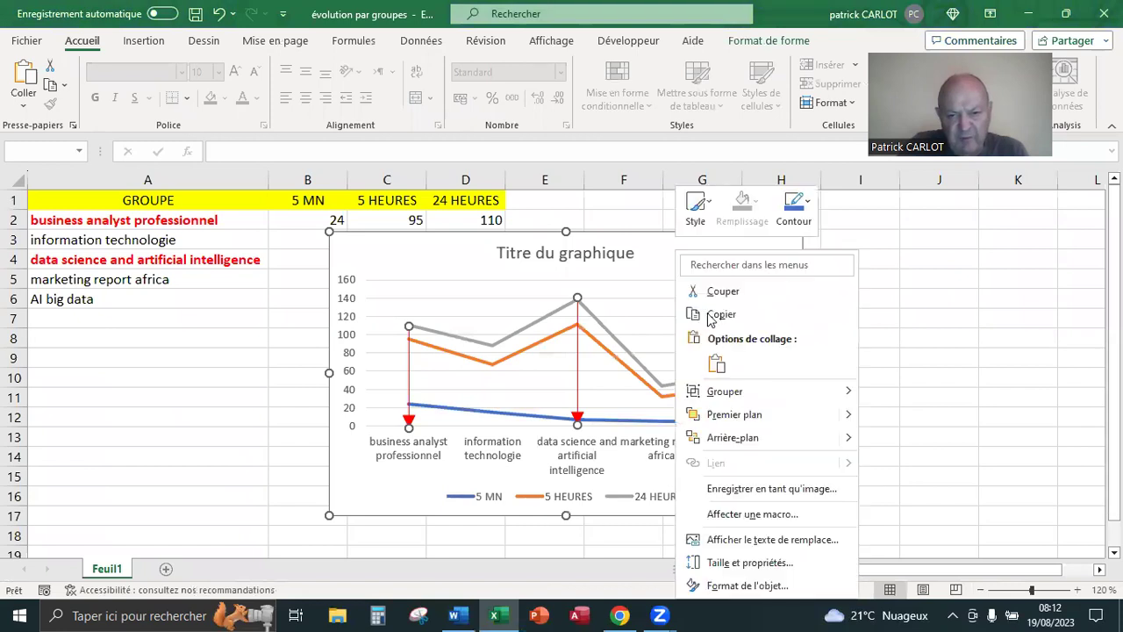
pyautogui.click(517, 479)
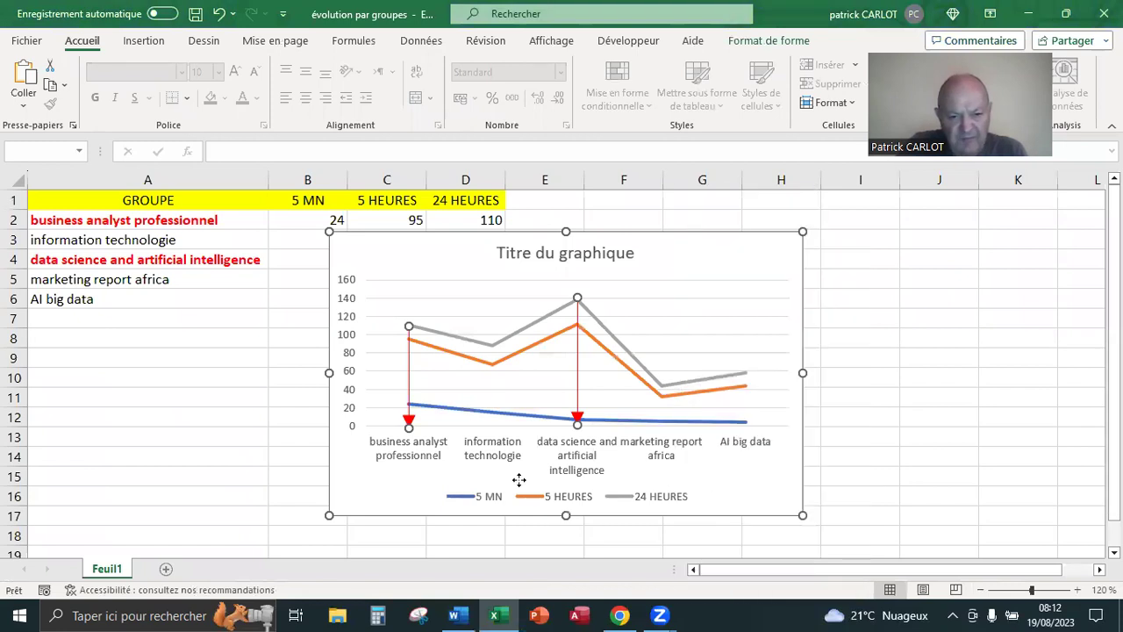
pyautogui.click(456, 613)
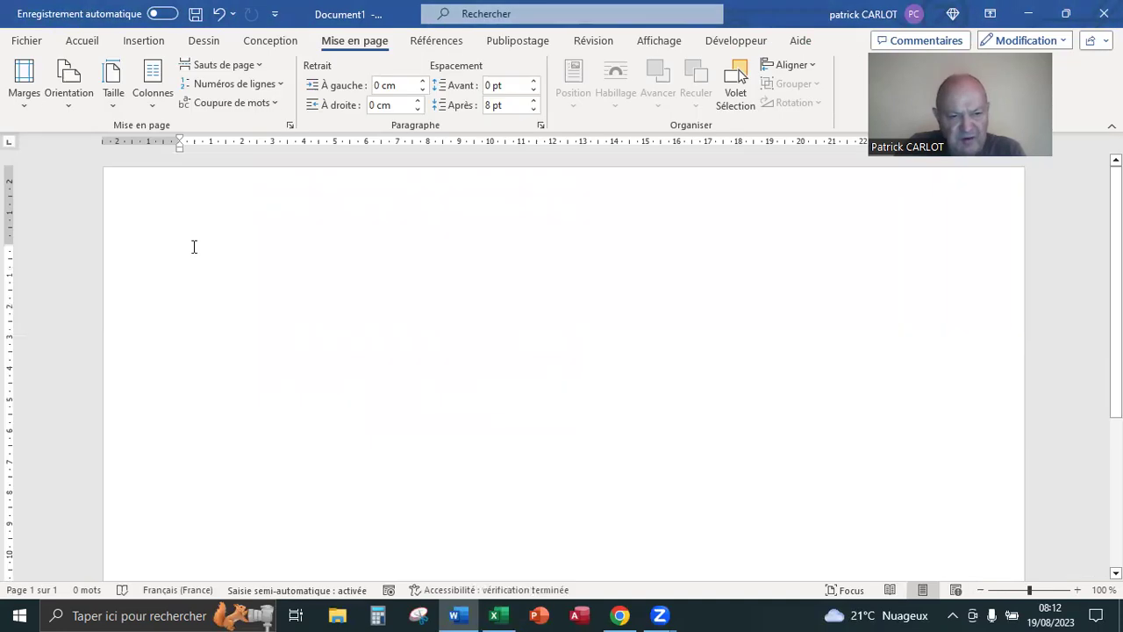
# Paste the chart into Document1 as a picture, then select it to check it.
pyautogui.hotkey('shift', 'F10')
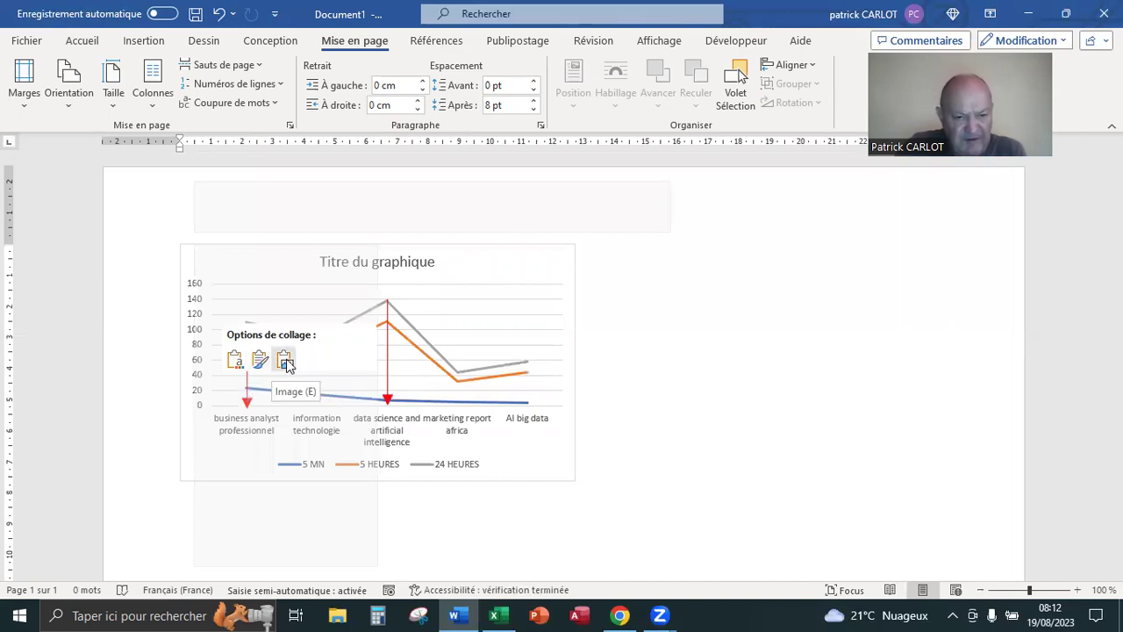
pyautogui.click(287, 364)
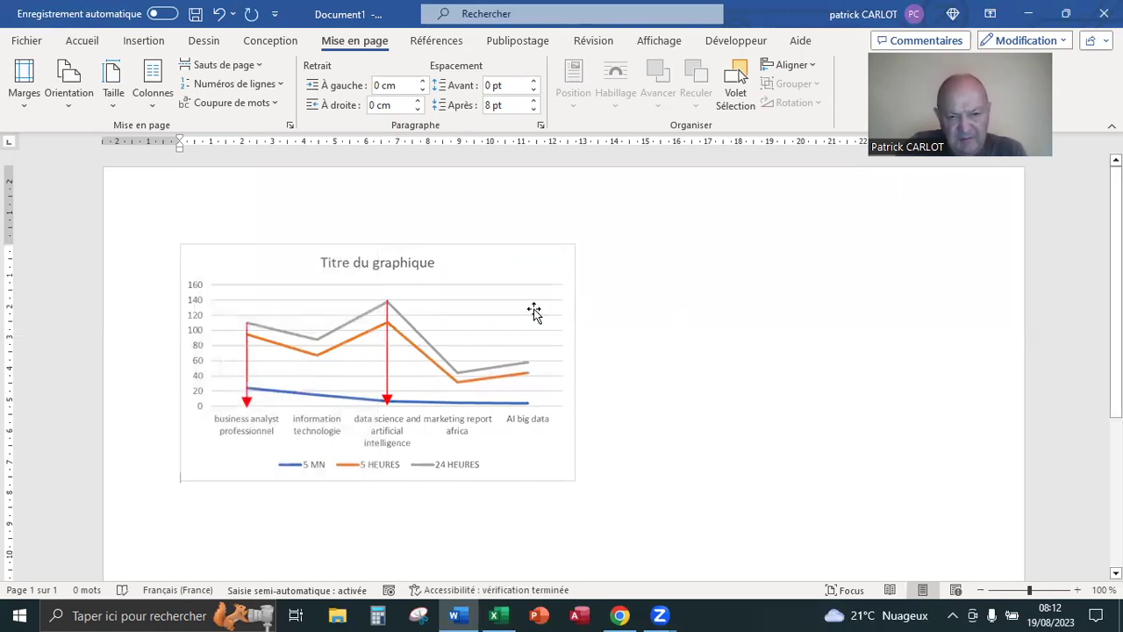
pyautogui.click(574, 360)
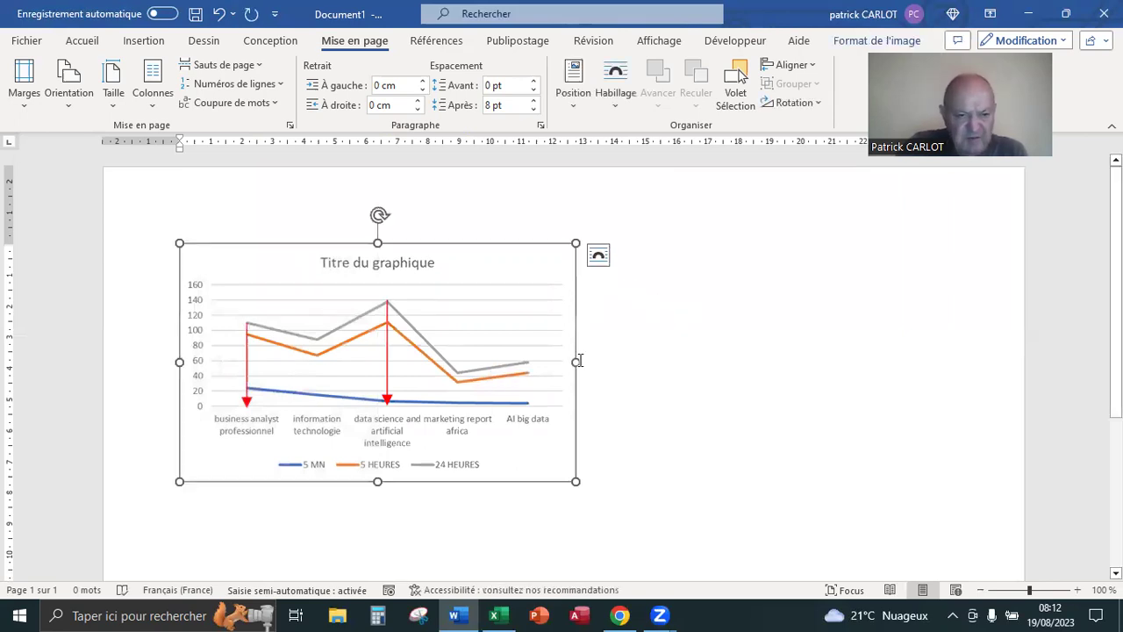
pyautogui.click(386, 351)
pyautogui.click(240, 356)
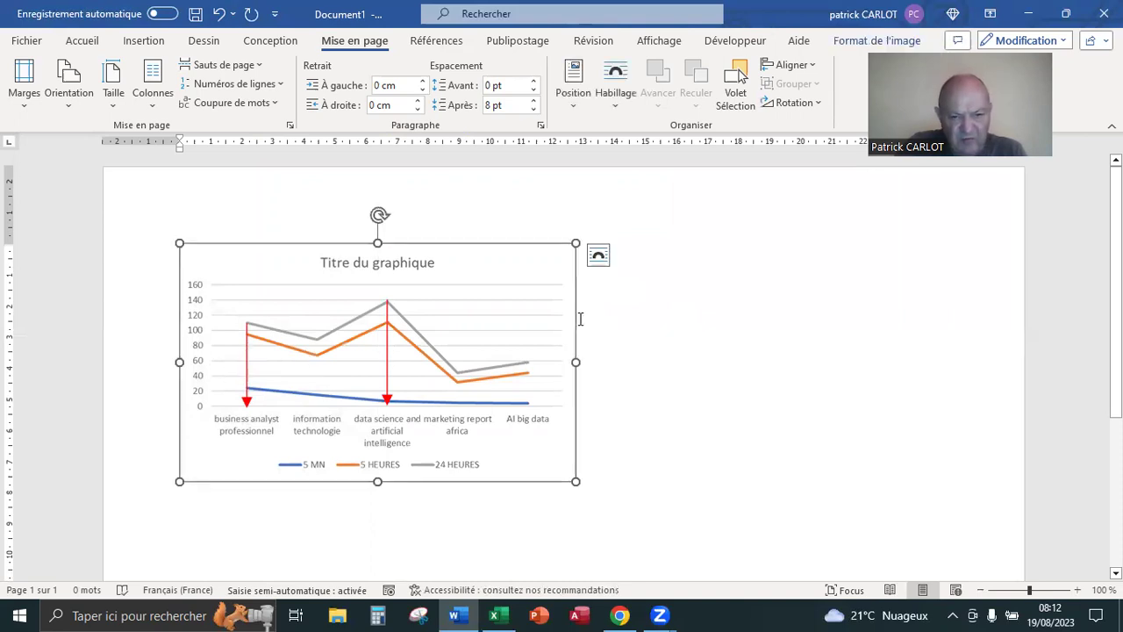
pyautogui.click(632, 282)
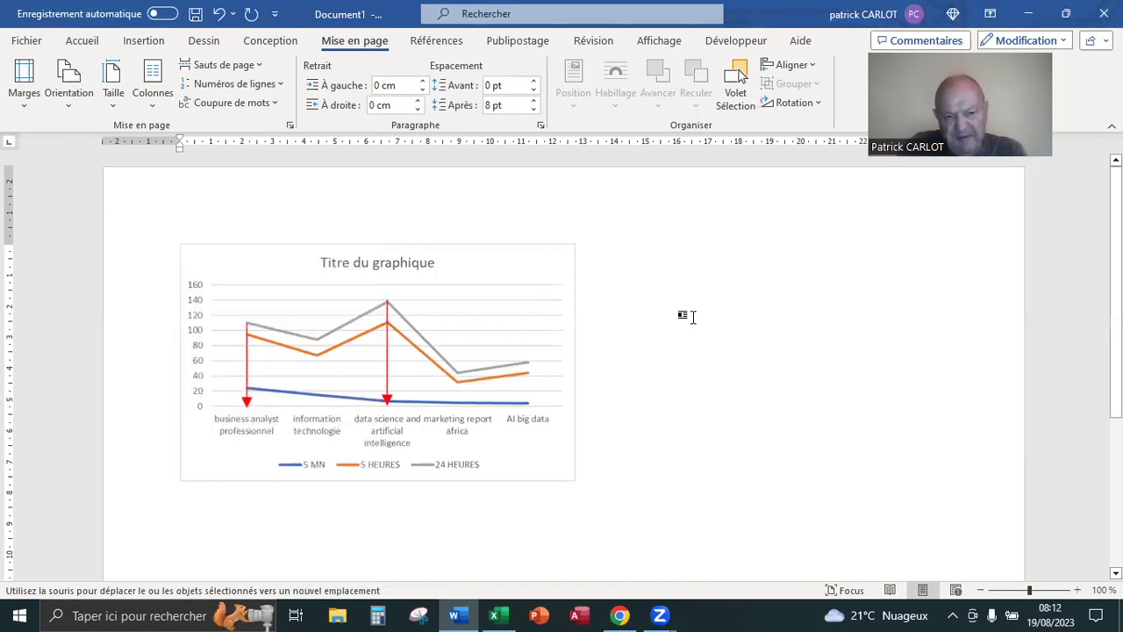
pyautogui.moveTo(694, 328); pyautogui.dragTo(684, 346)
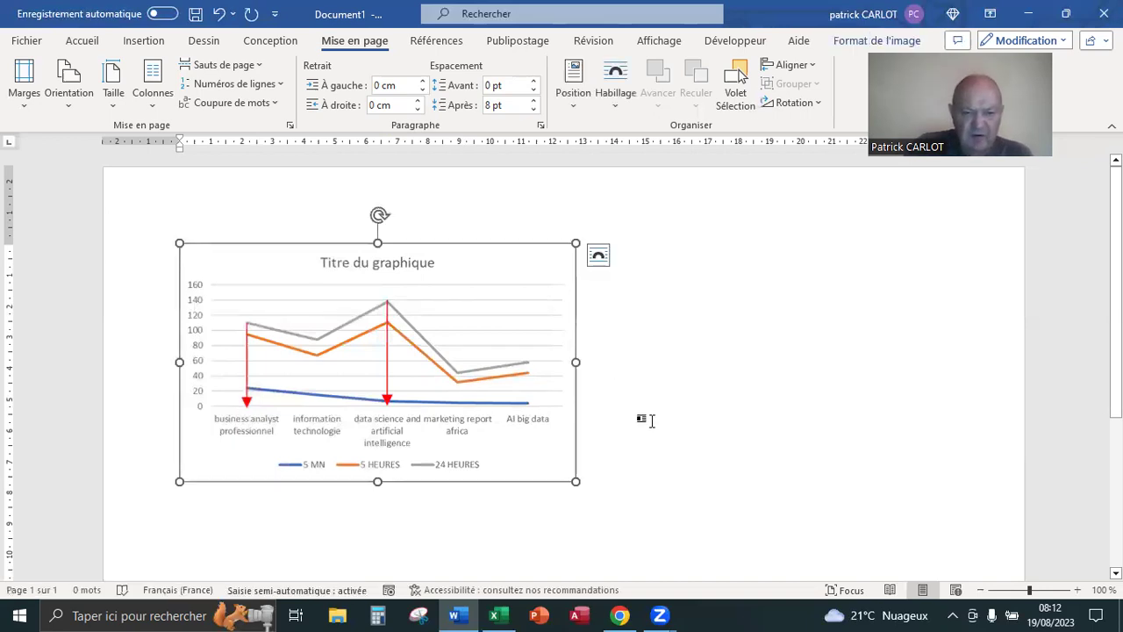